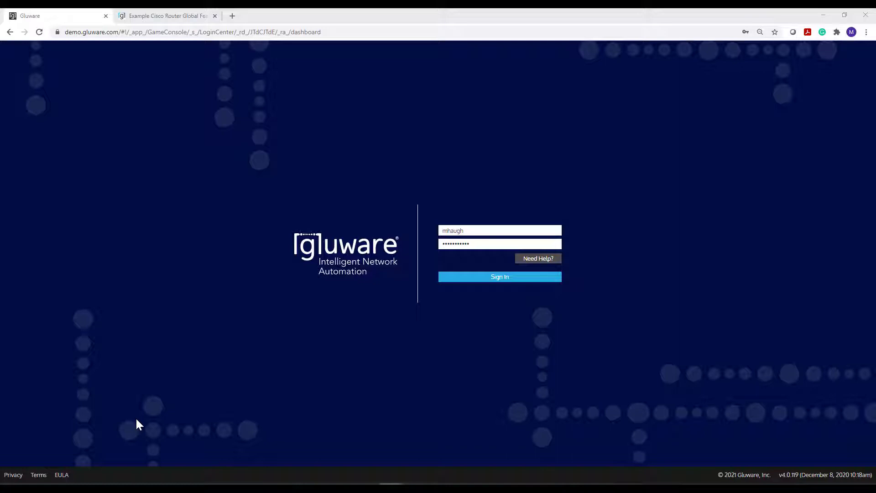
Step: Sign in with the prefilled credentials and open the Model Editor
click(478, 279)
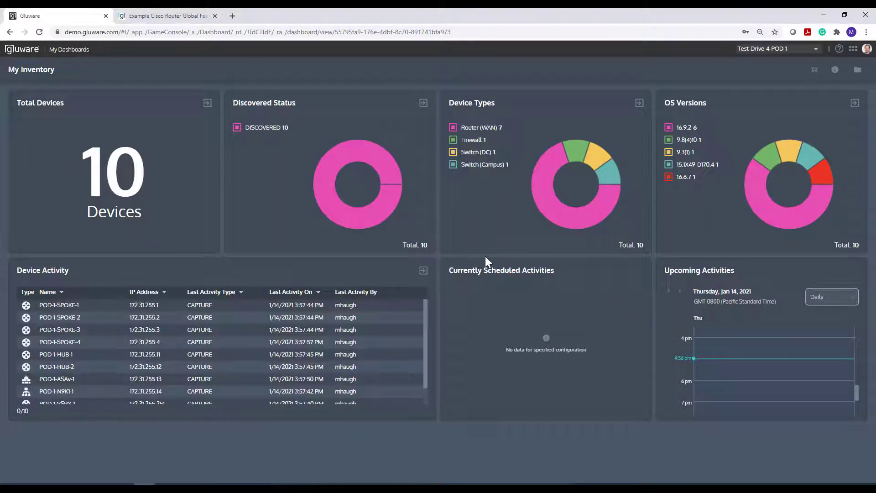
click(853, 49)
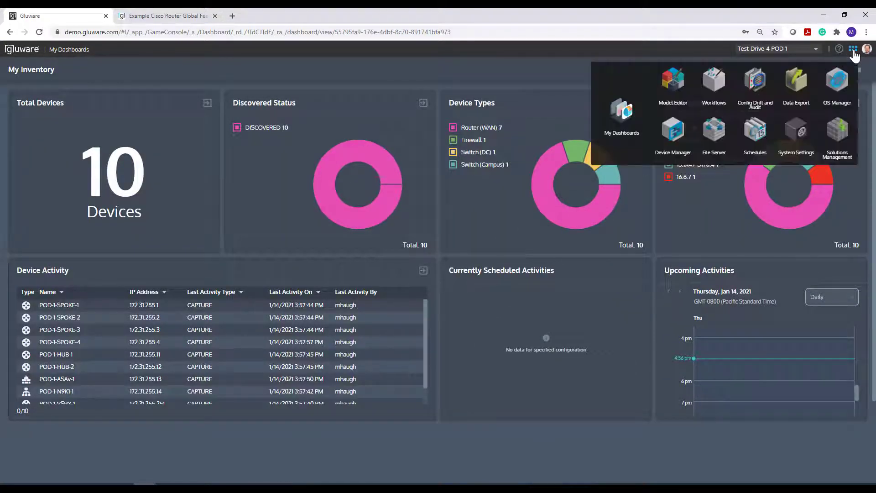
click(677, 84)
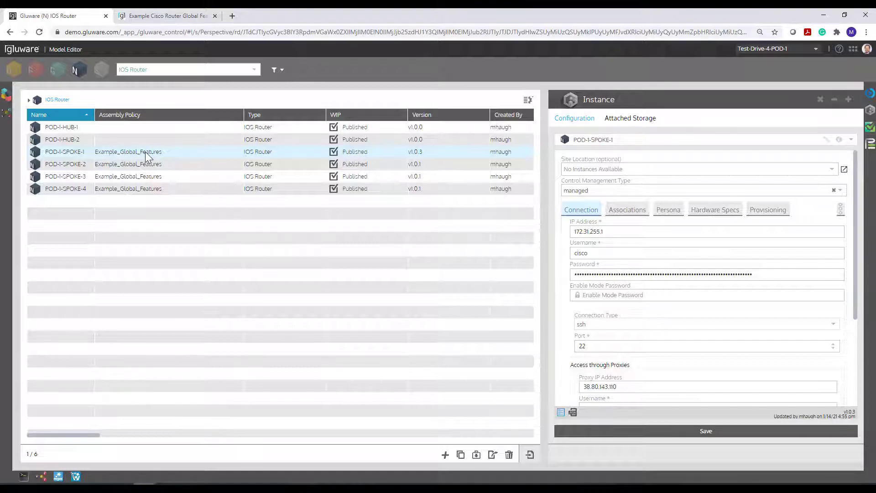
Step: Show the Node Instance Map for the POD-1-SPOKE-1 router and enlarge its pane
double_click(77, 153)
click(41, 476)
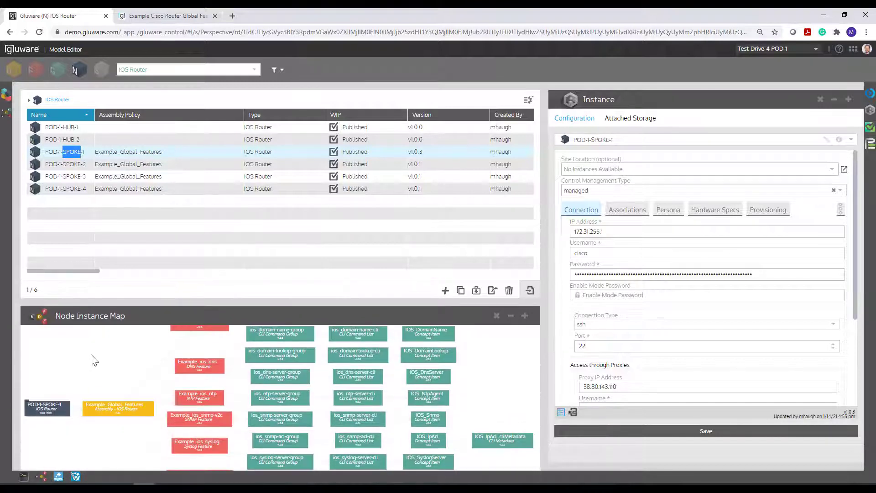
drag(110, 314, 124, 261)
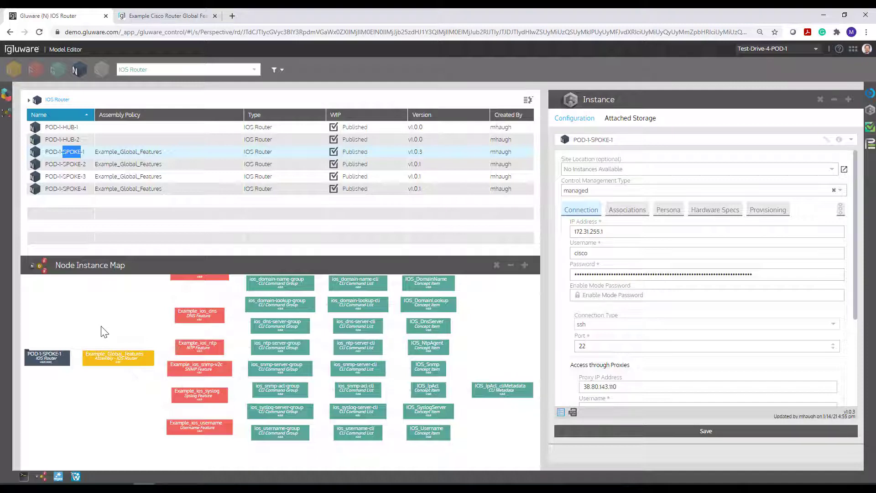
Step: Open the Example_Global_Features assembly from the map and review the item types available for its State Assessment
click(112, 360)
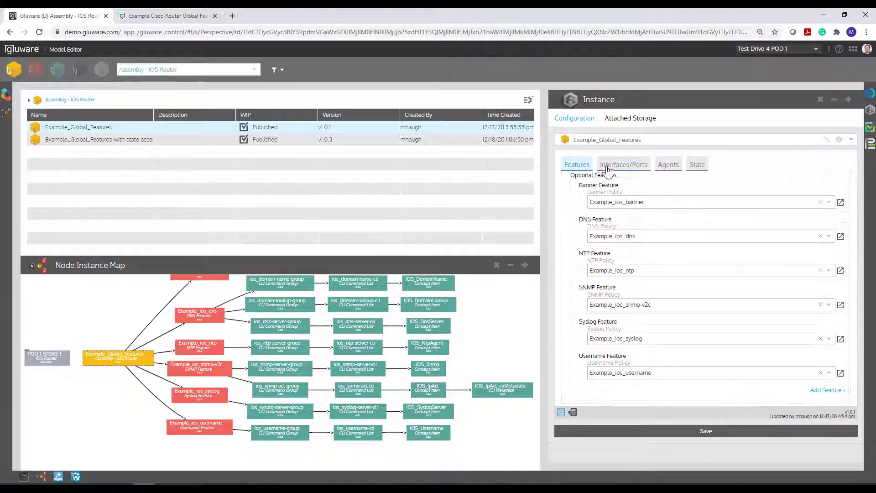
click(697, 167)
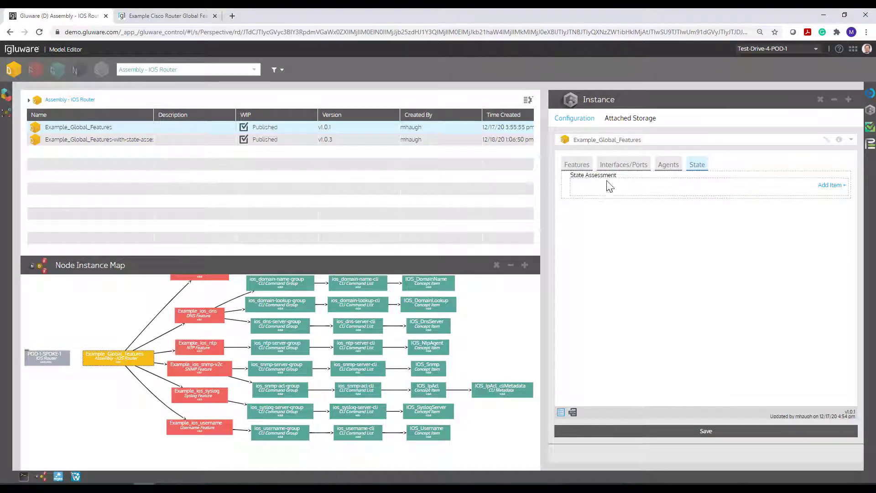
click(828, 186)
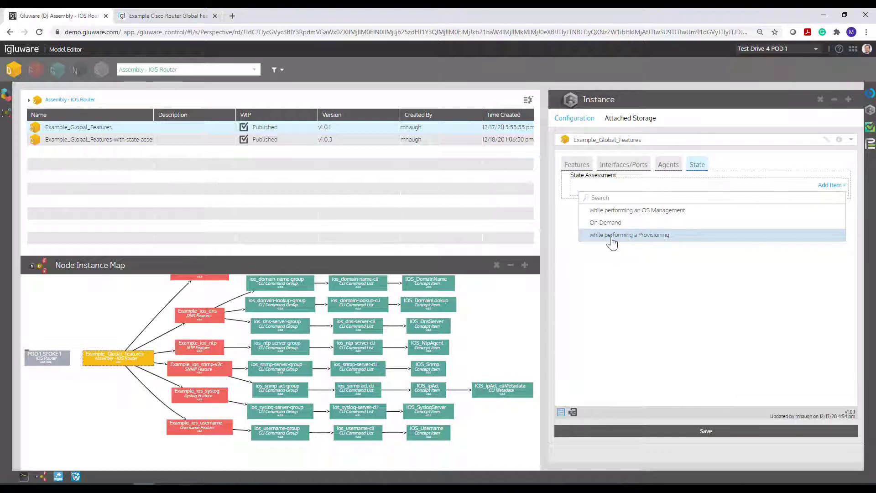
click(611, 263)
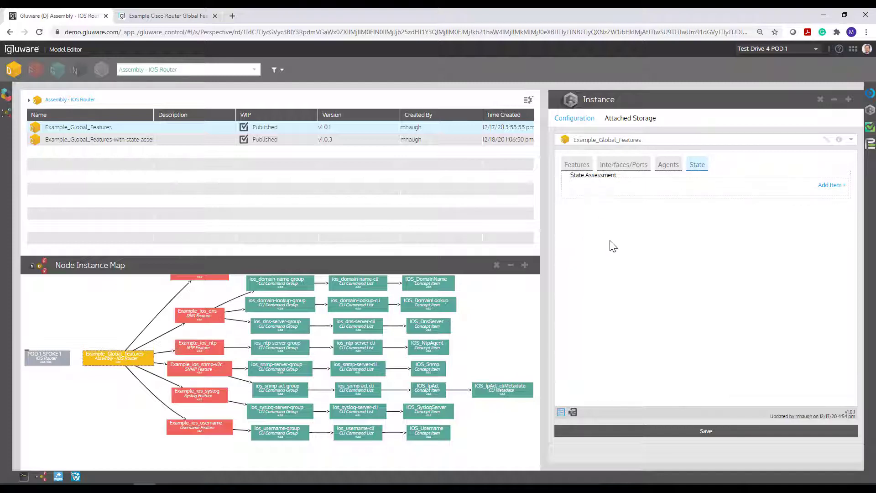
Step: Assign the Example_Global_Features-with-state-assessment assembly policy to POD-1-SPOKE-1 and save the node
click(46, 360)
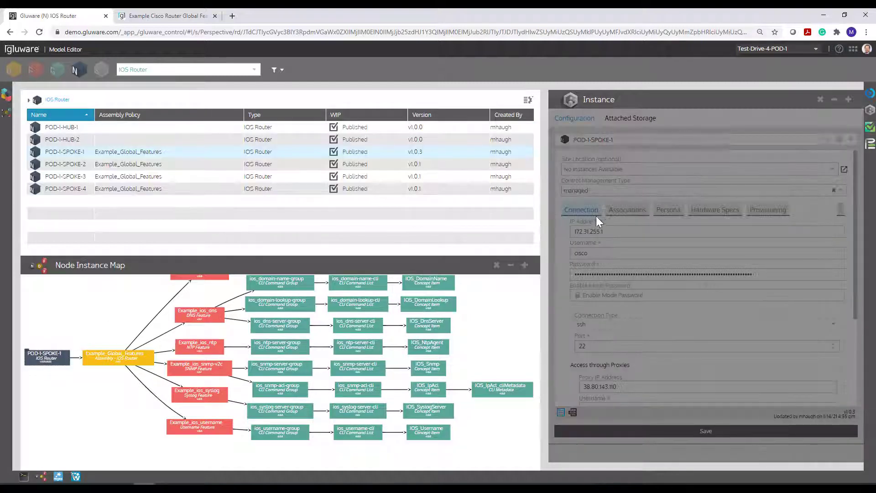
click(623, 208)
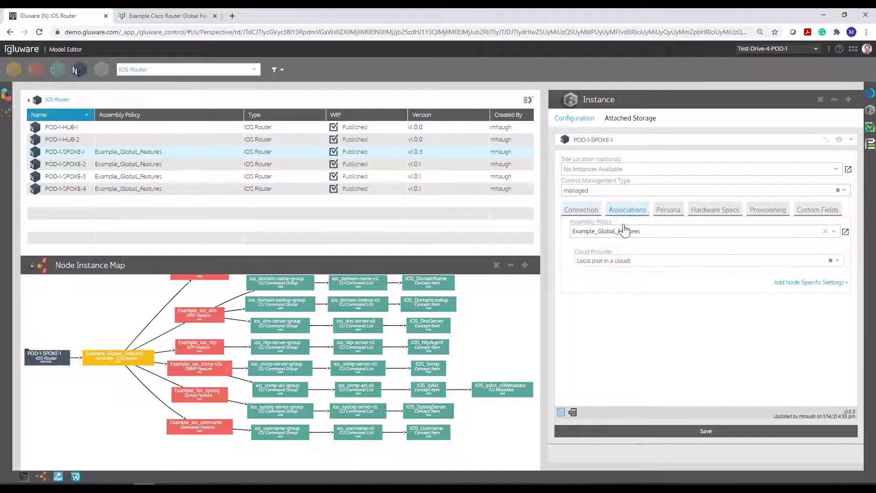
click(624, 230)
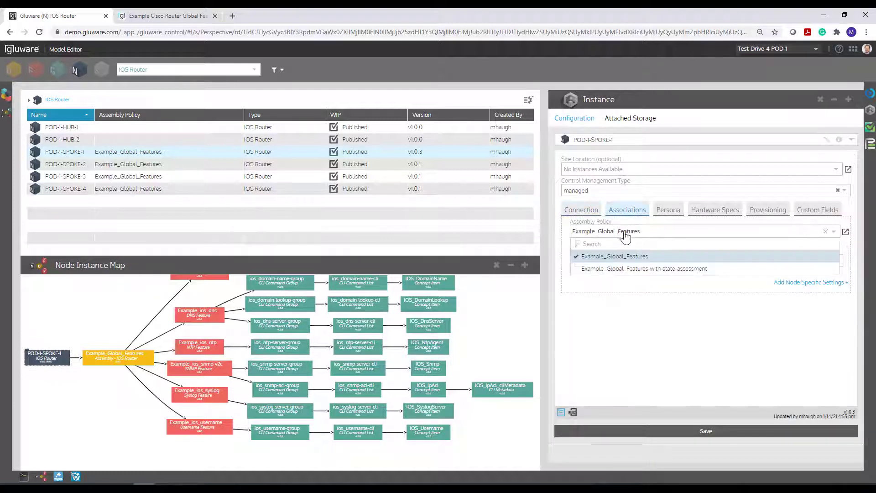
click(623, 269)
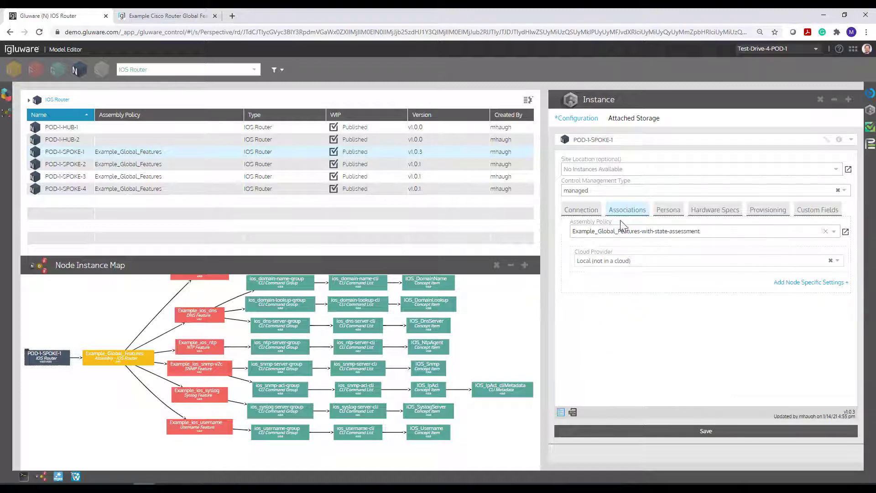
click(648, 431)
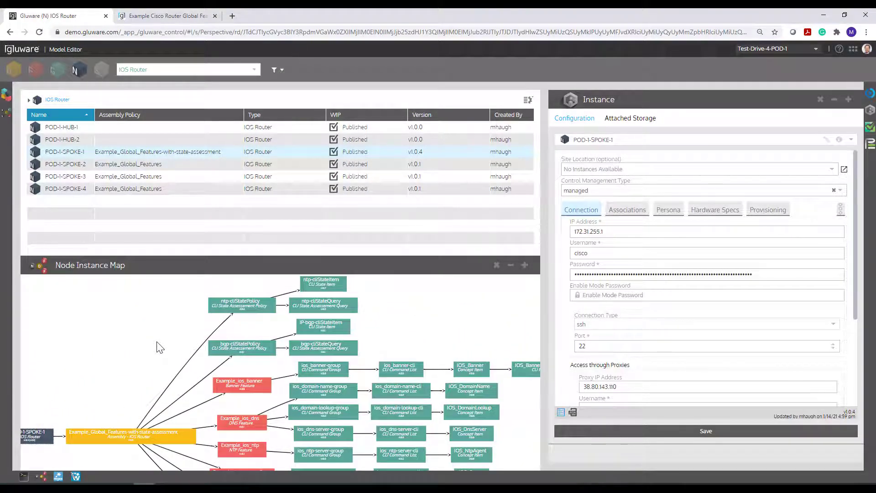
Step: Review the State settings of the newly assigned assembly and open its On-Demand assessment policy, ntp-cliStatePolicy
click(140, 440)
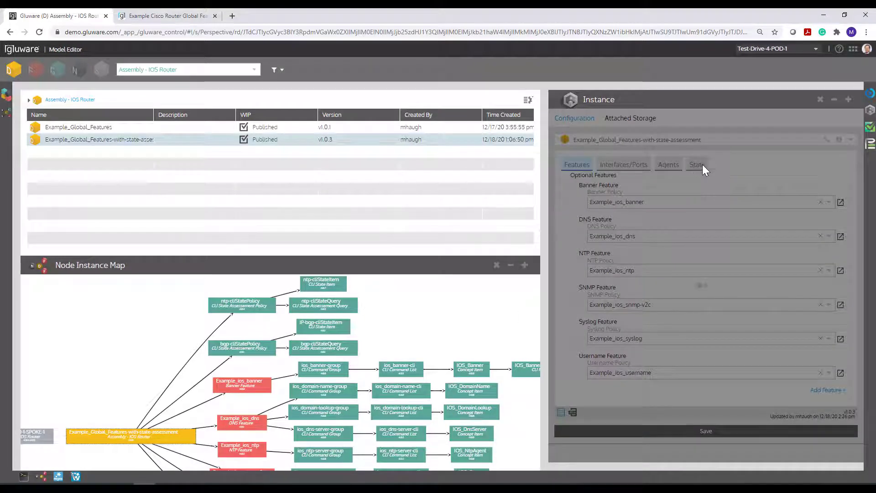
click(701, 165)
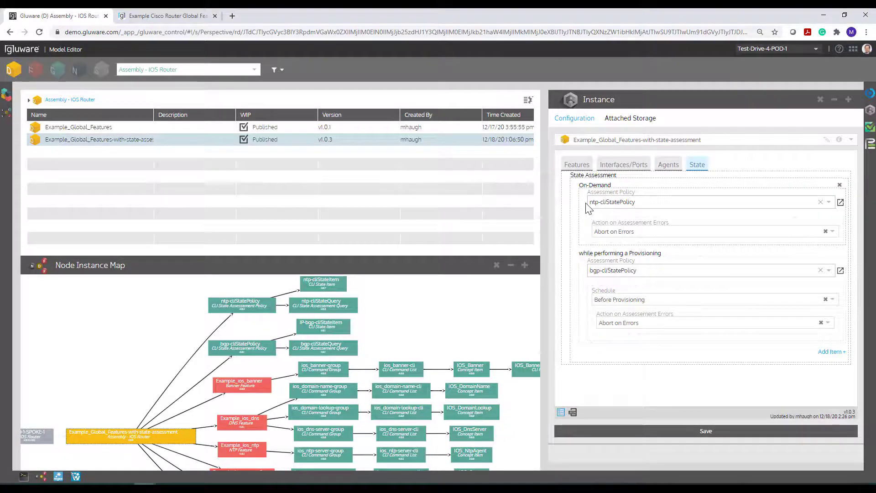
click(840, 203)
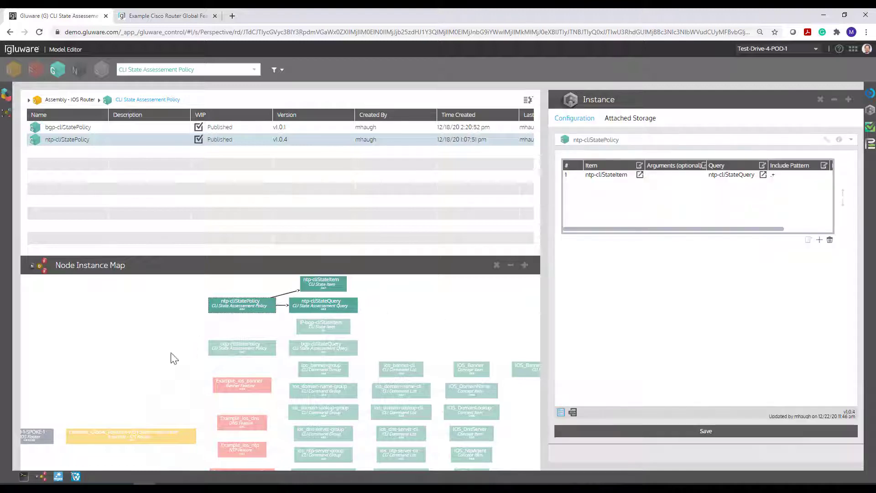
drag(187, 320, 190, 335)
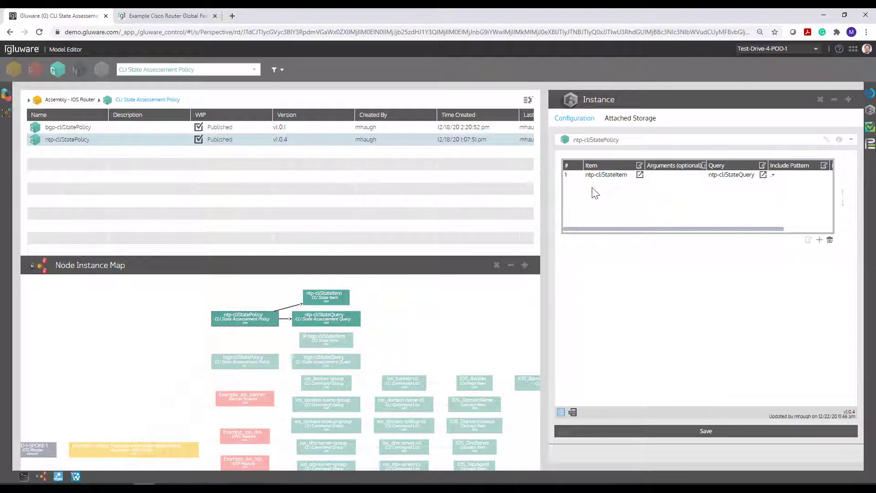
Step: Open the policy's ntp-cliStateItem and examine its CLI command and key regex
click(640, 175)
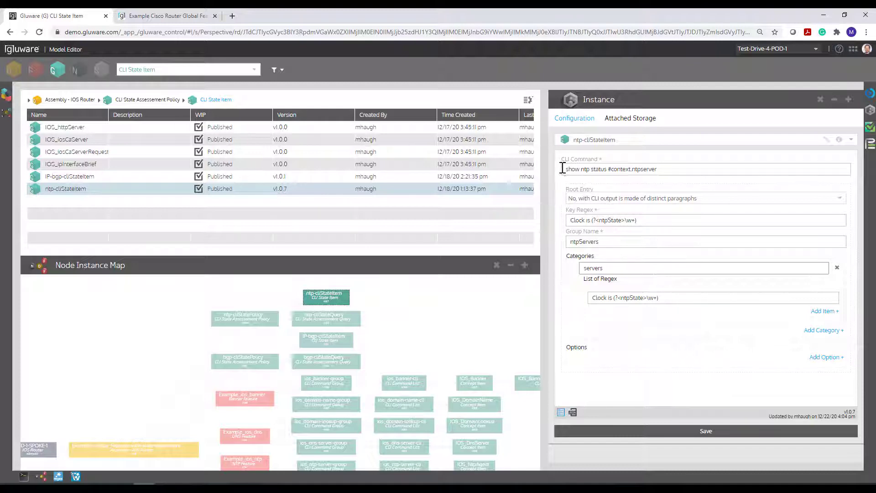
drag(565, 169, 607, 170)
click(570, 220)
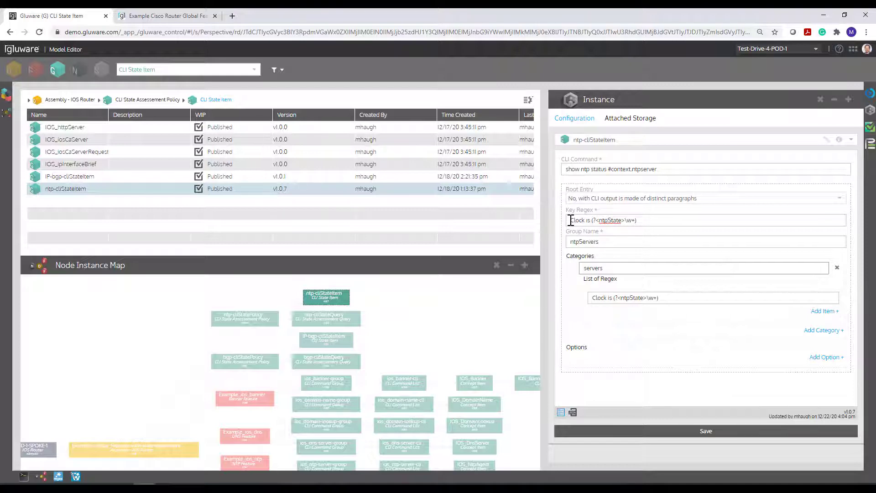
drag(571, 220, 656, 220)
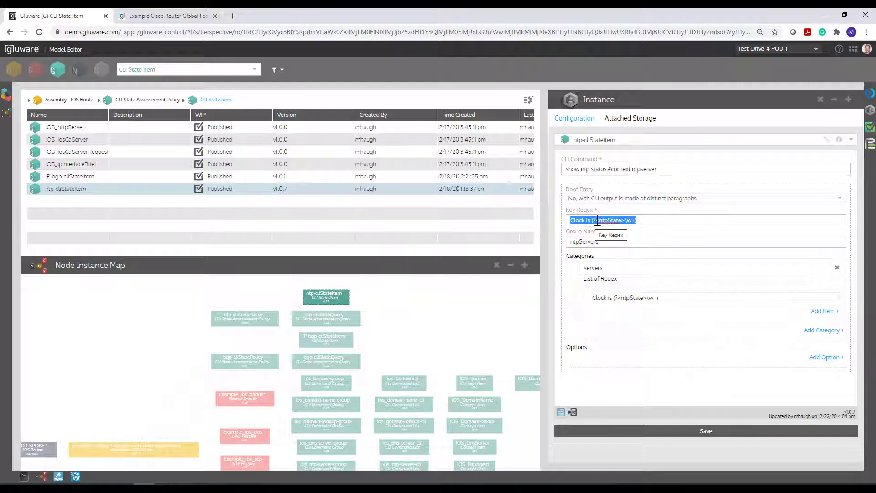
click(647, 221)
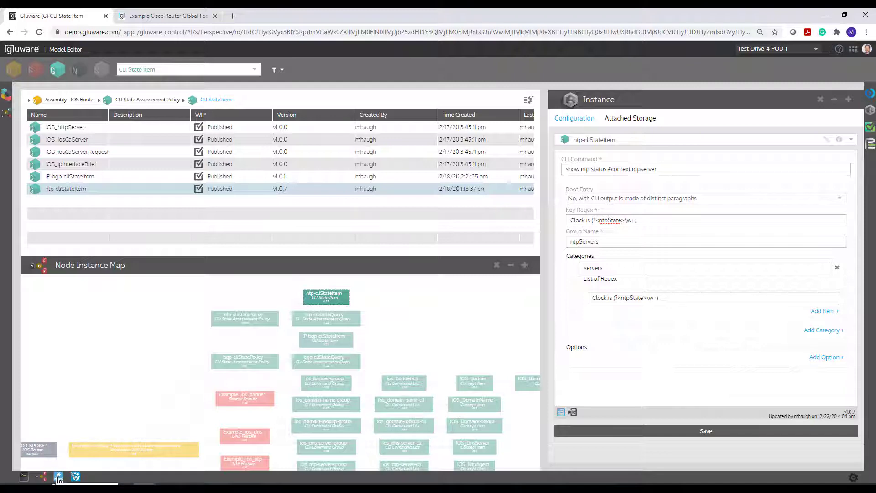
Step: Open the Regular Expressions tester and enter the NTP status output beginning "Clock is synchronized, stratum 4" as the test string
click(58, 477)
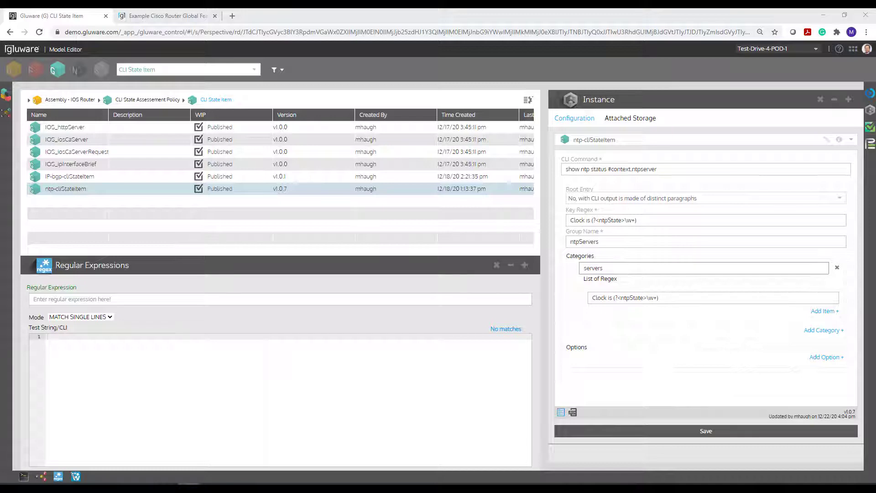
click(94, 348)
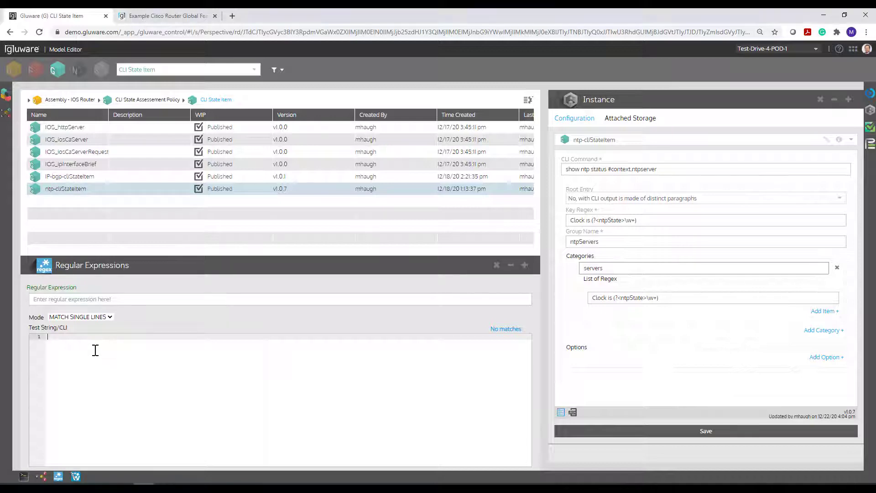
text(Clock is synchronized, stratum 4, reference is 172.31.255.11 nominal freq is 250.0000 Hz, actual freq is 250.0000 Hz, precision is 2**10 ntp uptime is 340000 (1/100 of seconds), resolution is 4000 reference time is E3AB62A8.F8D500A0 (17:39:04.972 PST Thu Jan 14 2021) clock offset is -1.5000 msec, root delay is 1.00 msec root dispersion is 15.91 msec, peer dispersion is 3.16 msec loopfilter state is 'CTRL' (Normal Controlled Loop), drift is -0.000000033 s/s system poll interval is 256, last update was 601 sec ago.)
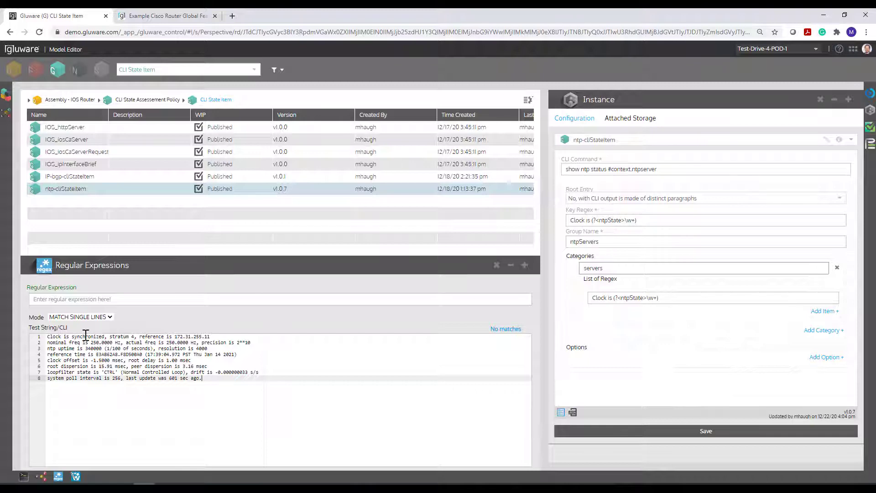
drag(72, 336, 105, 337)
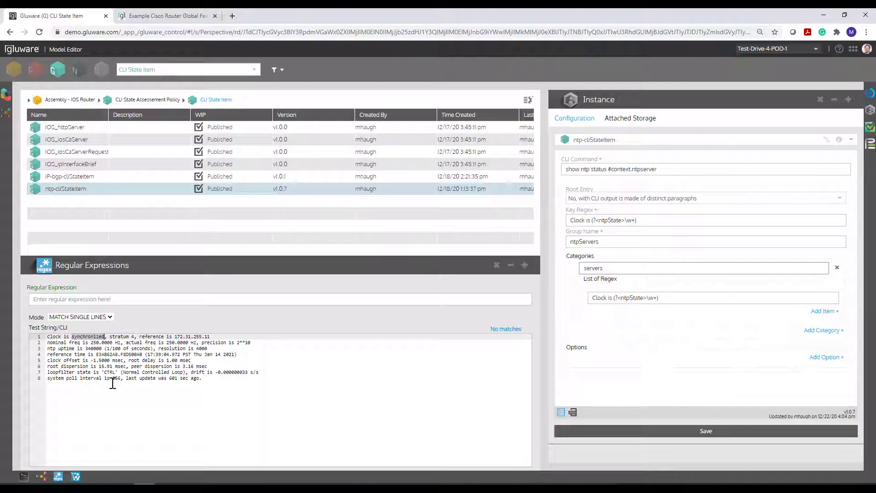
Step: Copy the key regex "Clock is (?<ntpState>\w+)" into the tester's regular expression and check it against the NTP output
click(647, 219)
drag(647, 219, 565, 223)
key(ctrl+c)
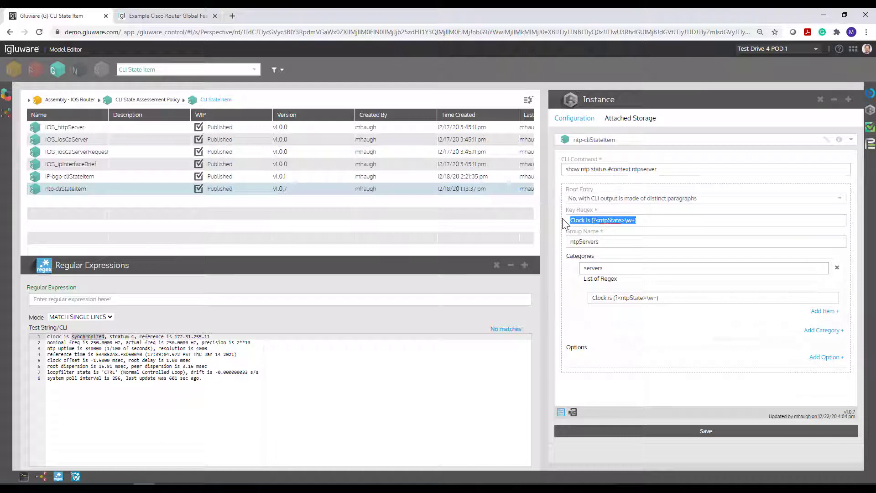
click(48, 299)
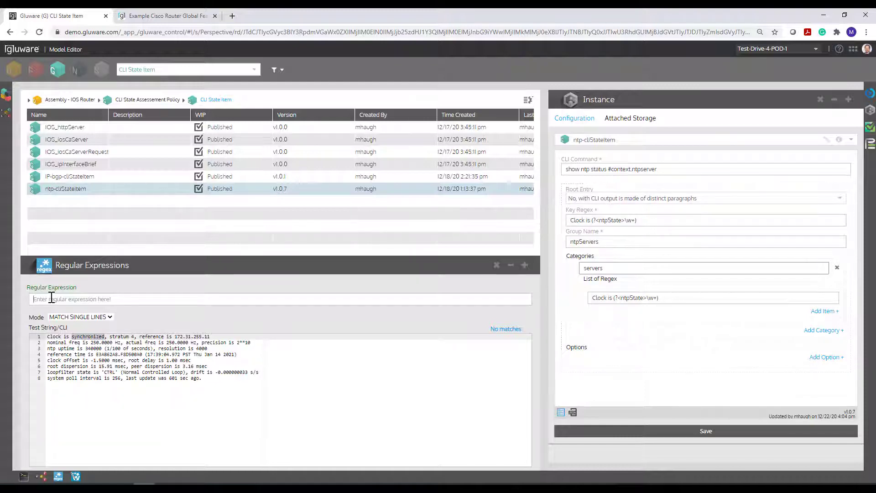
key(ctrl+v)
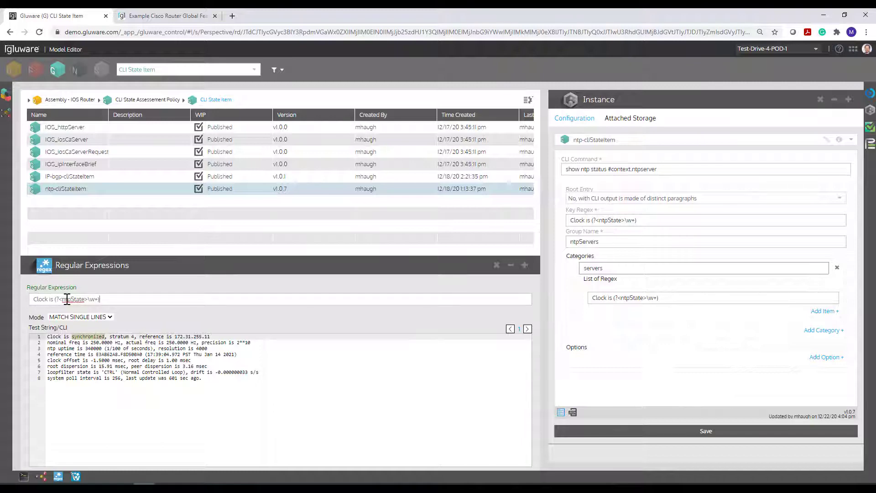
drag(89, 300, 95, 299)
mouse_move(80, 337)
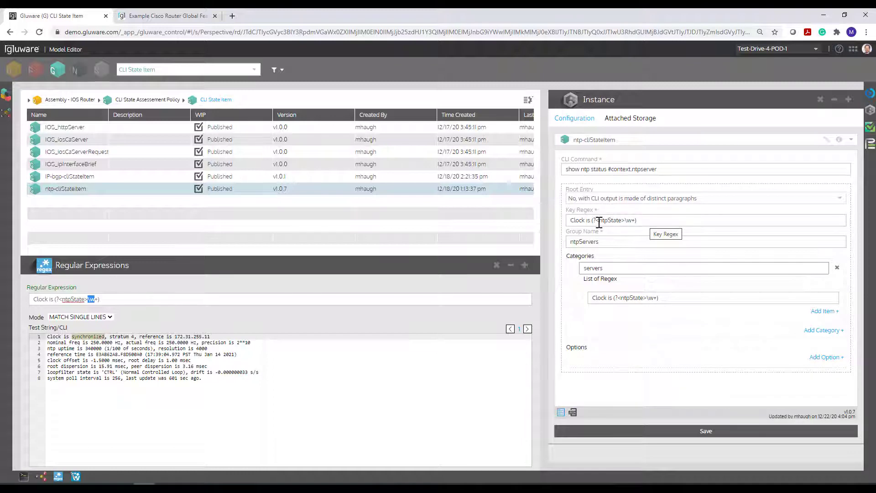
drag(599, 221, 621, 219)
click(212, 317)
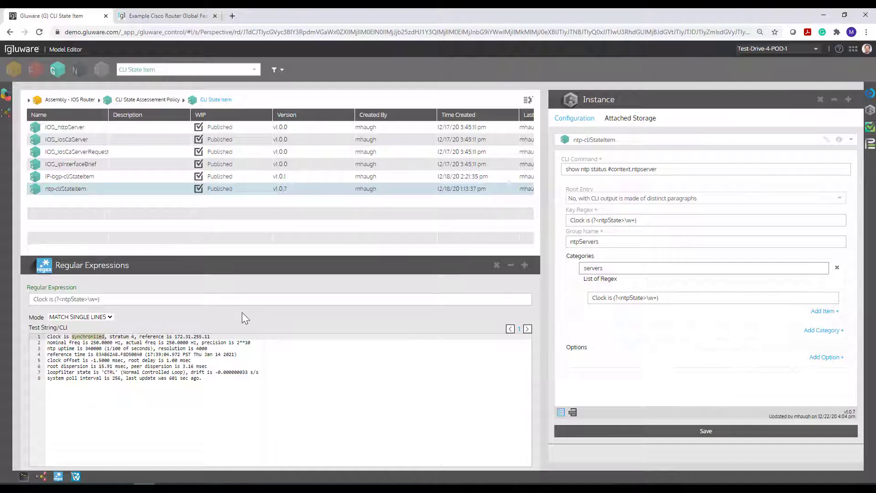
Step: Return to ntp-cliStatePolicy, open its ntp-cliStateQuery and examine the query's field name and field value
click(510, 269)
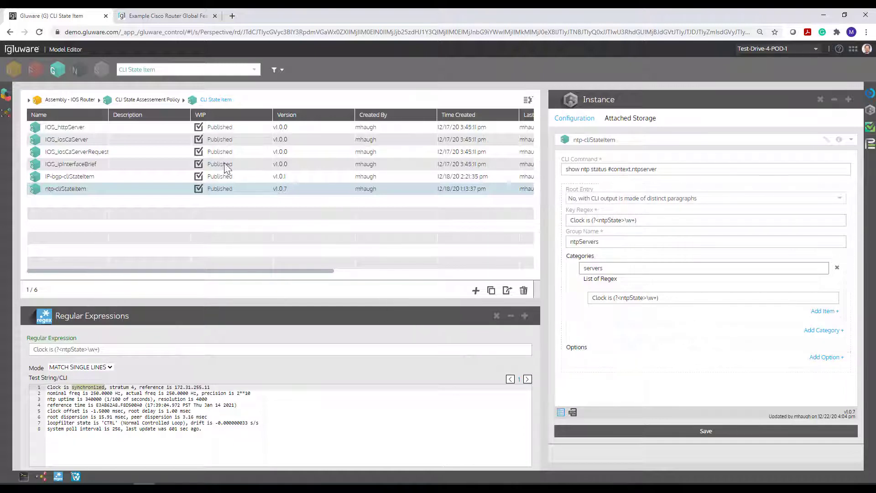
click(141, 99)
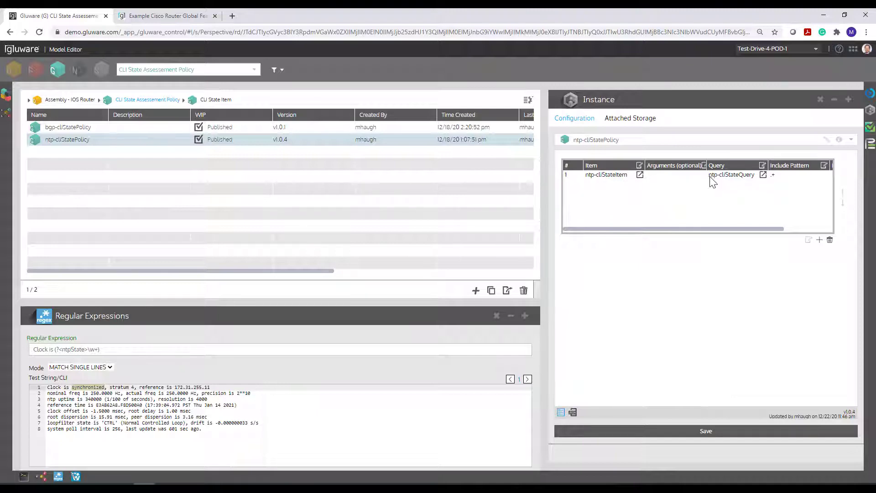
click(762, 175)
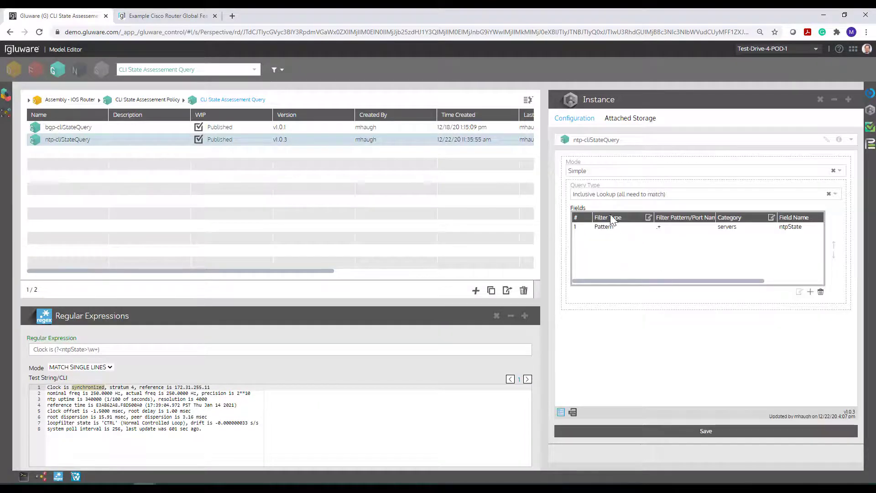
drag(620, 280, 680, 279)
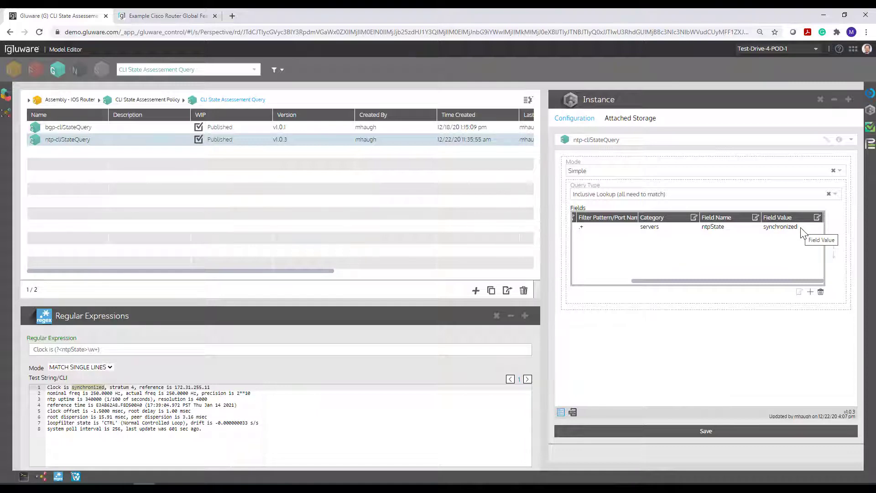
Step: Compare the ntpState capture group in the tester's regular expression with the field name in the ntp-cliStateQuery fields table
drag(661, 279, 593, 280)
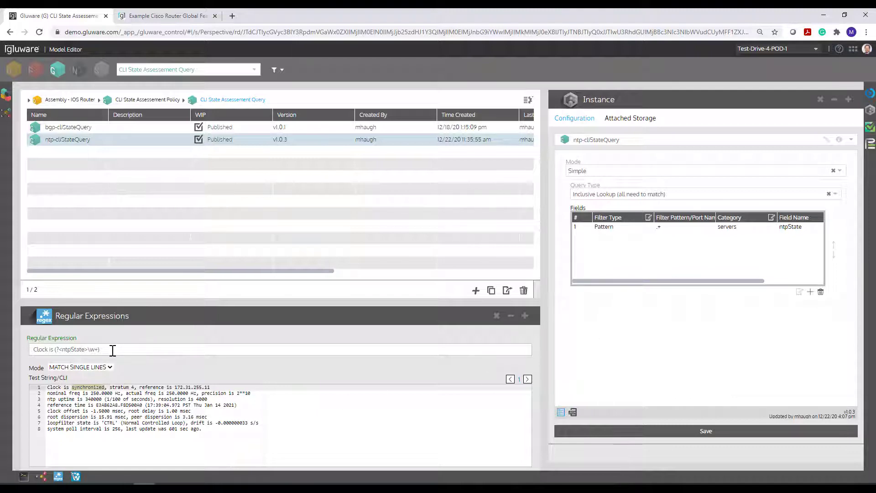
drag(112, 350, 56, 351)
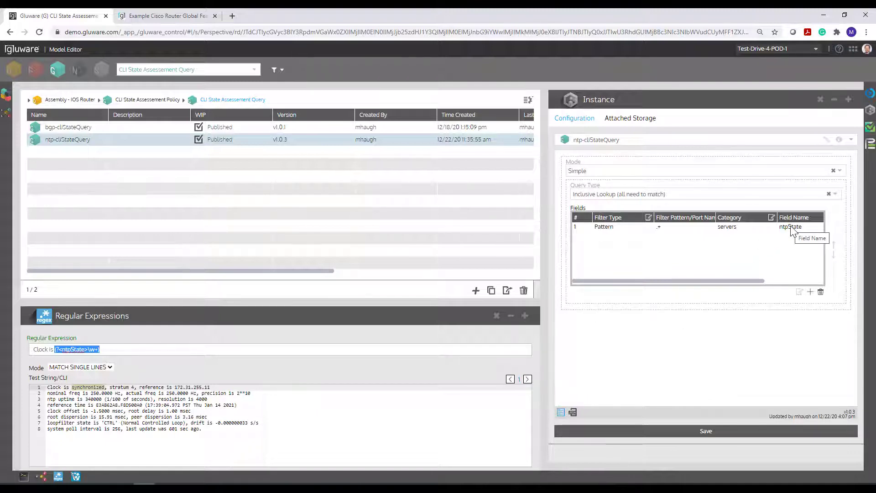
click(810, 292)
click(810, 292)
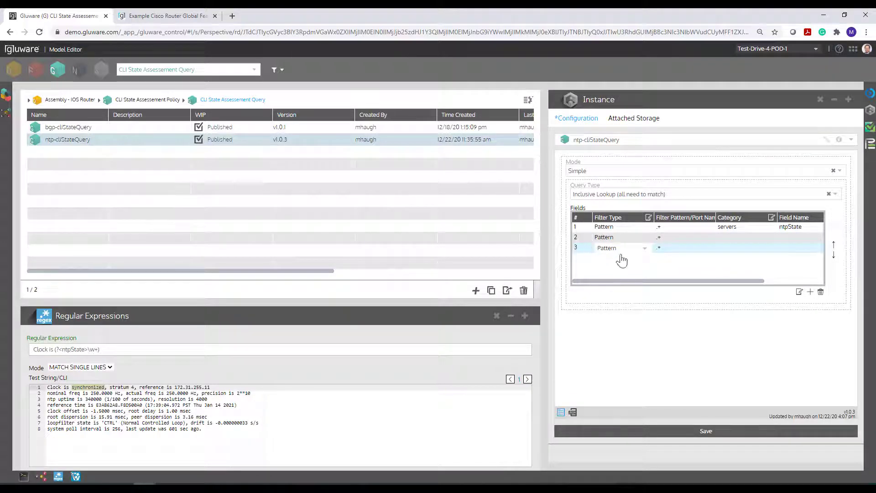
click(820, 293)
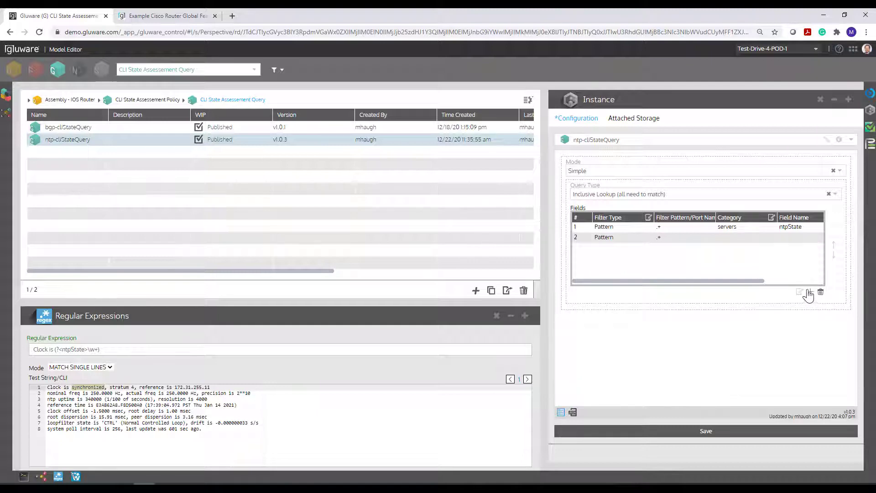
click(583, 237)
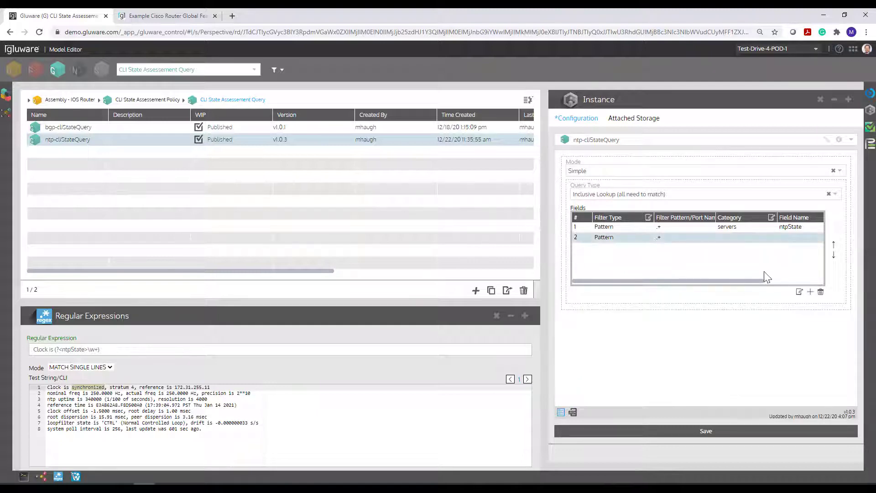
click(820, 292)
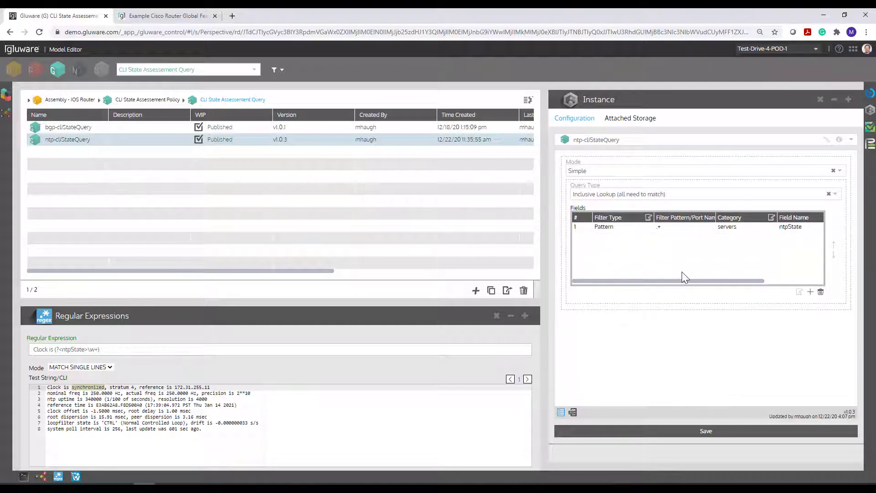
Step: Close the Regular Expressions tester and return to the list of IOS Router nodes
click(496, 315)
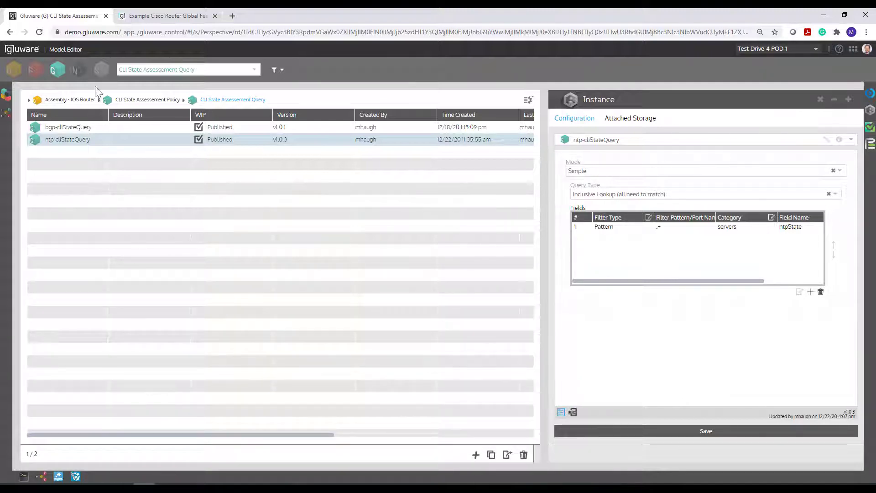
click(81, 70)
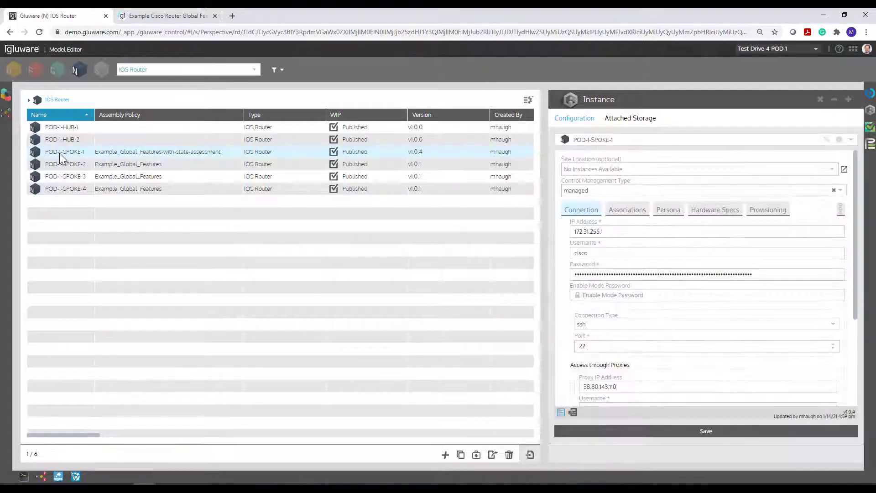
shift+click(54, 189)
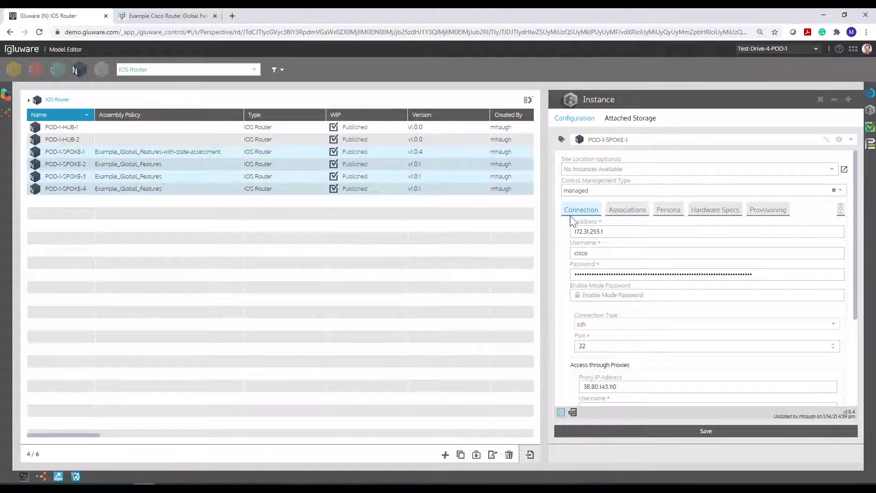
click(868, 129)
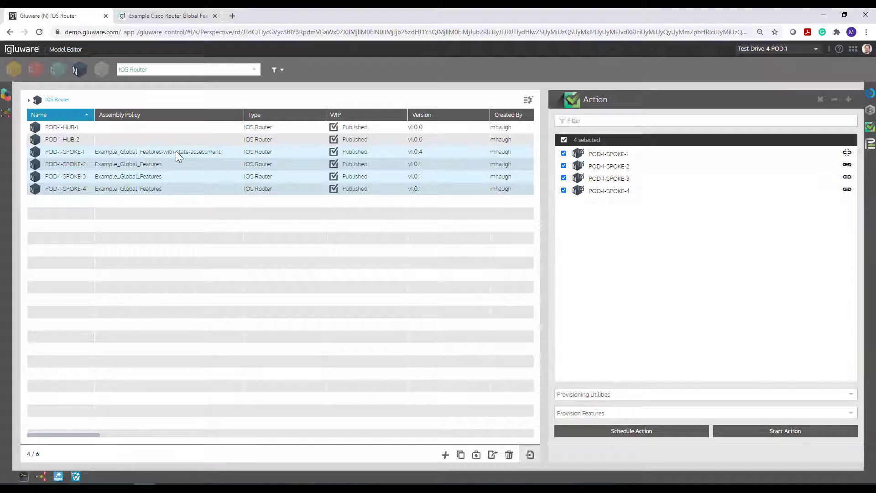
Step: Bulk-assign the Example_Global_Features-with-state-assessment assembly policy to POD-1-SPOKE-2, POD-1-SPOKE-3 and POD-1-SPOKE-4 and save the update
click(79, 165)
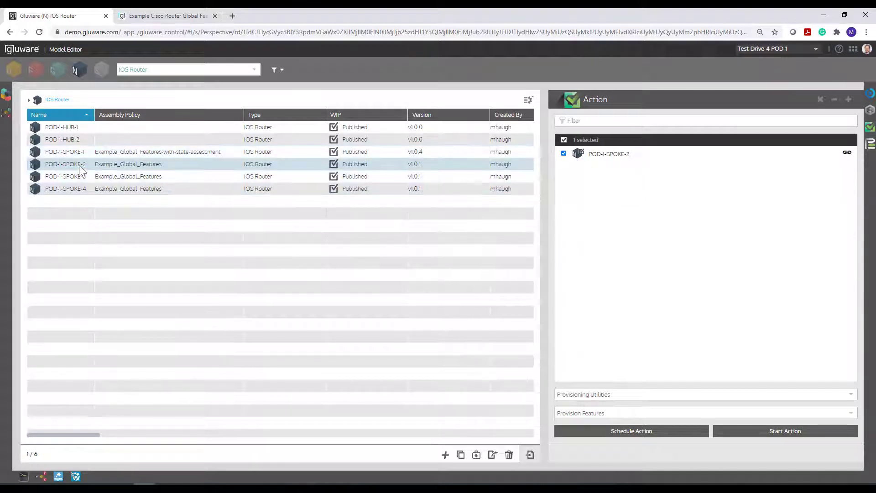
shift+click(81, 190)
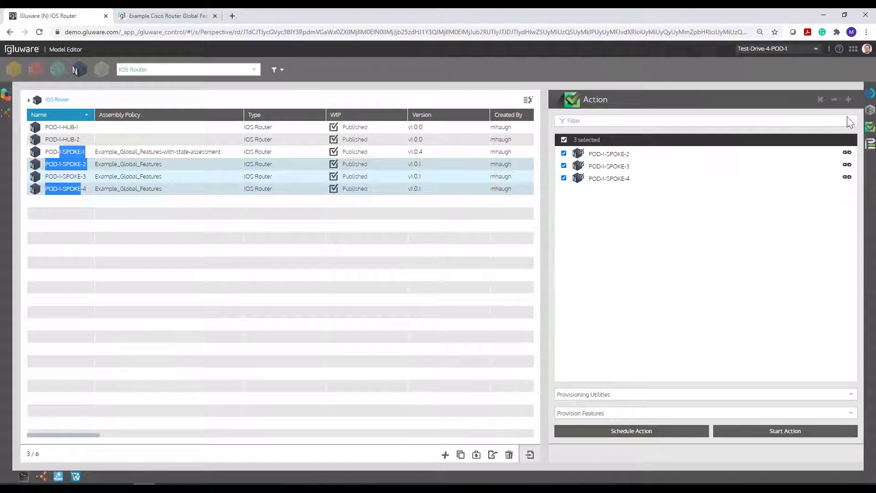
click(870, 112)
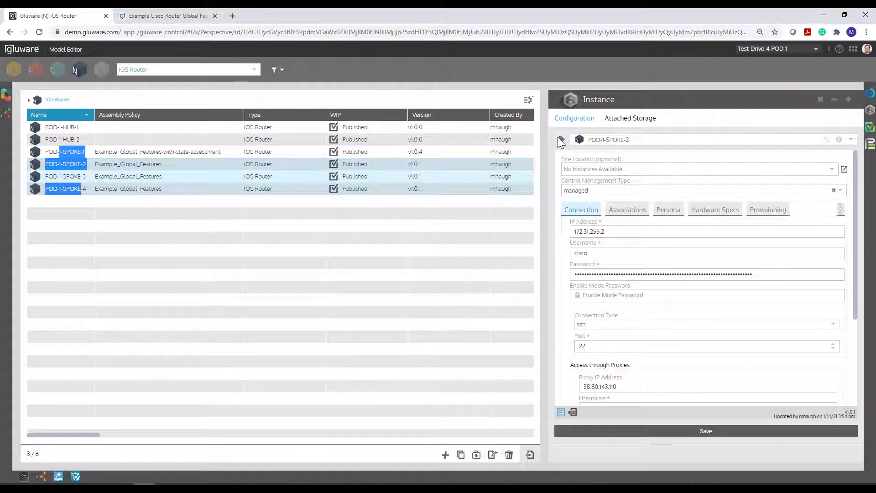
click(562, 140)
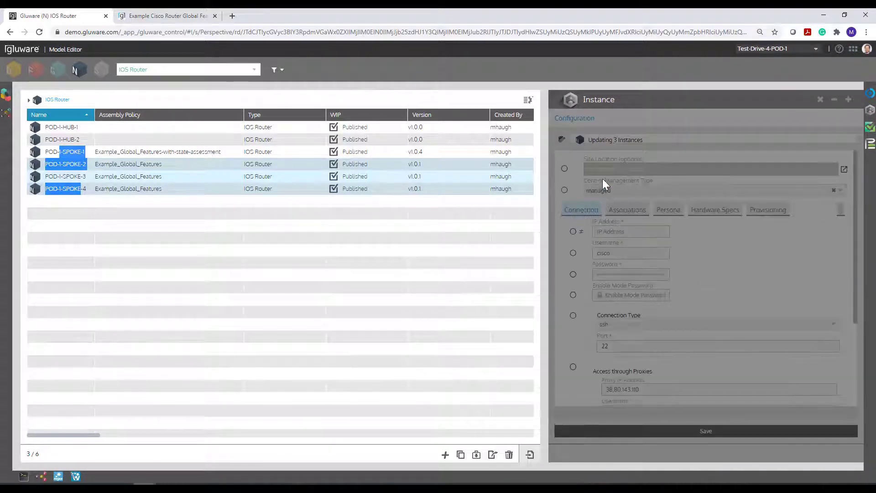
click(627, 209)
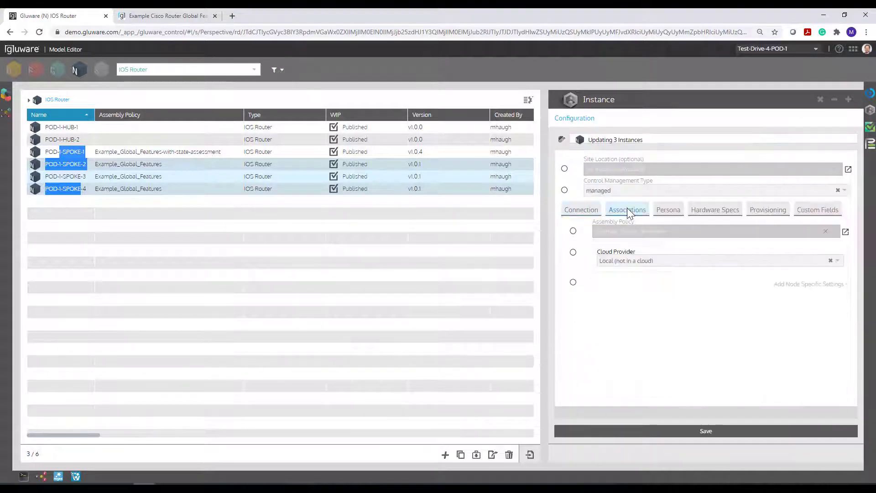
click(573, 231)
click(631, 232)
click(629, 268)
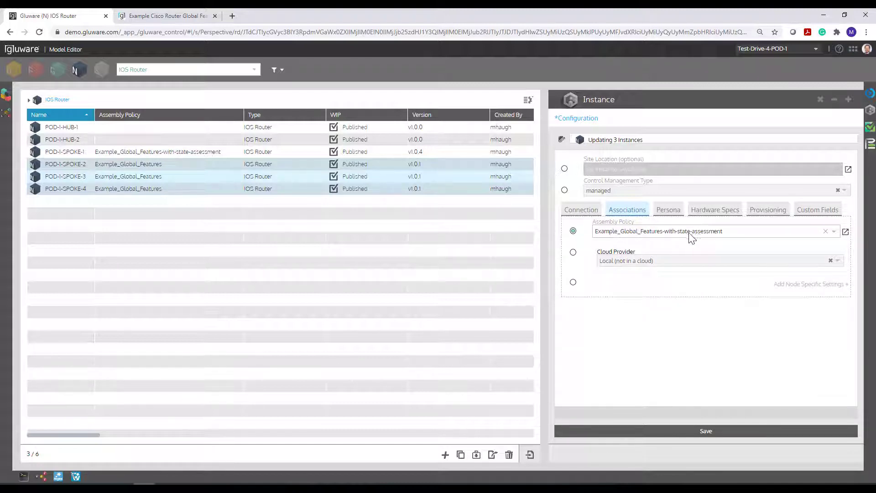
click(663, 430)
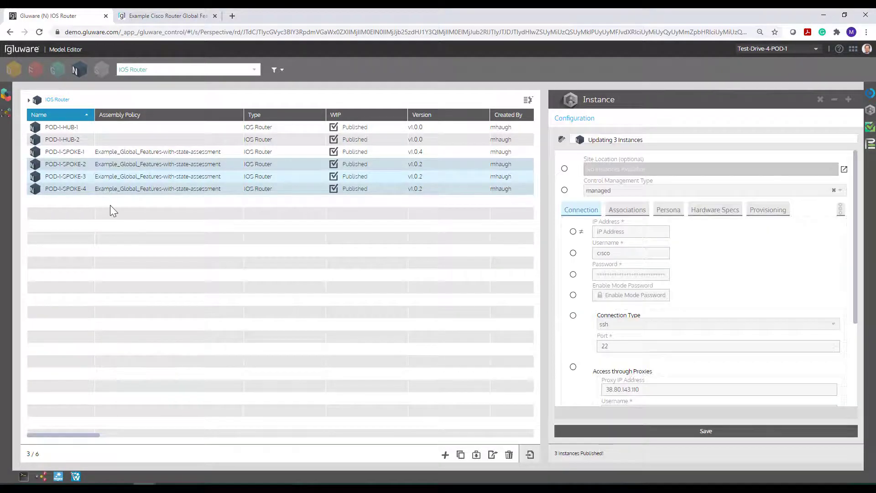
Step: Run the State Assessment Utilities action Run On-Demand Policy on POD-1-SPOKE-1 through POD-1-SPOKE-4, leaving the assessment name and log comment empty
click(72, 152)
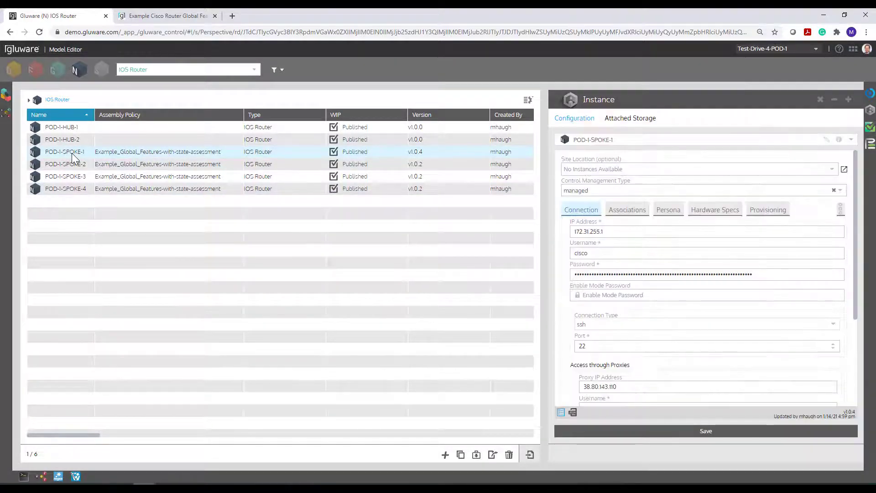
shift+click(66, 189)
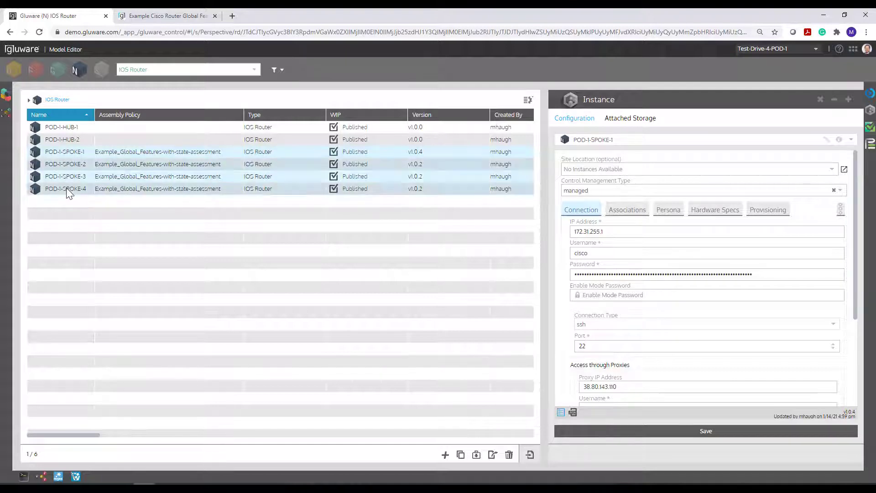
click(870, 128)
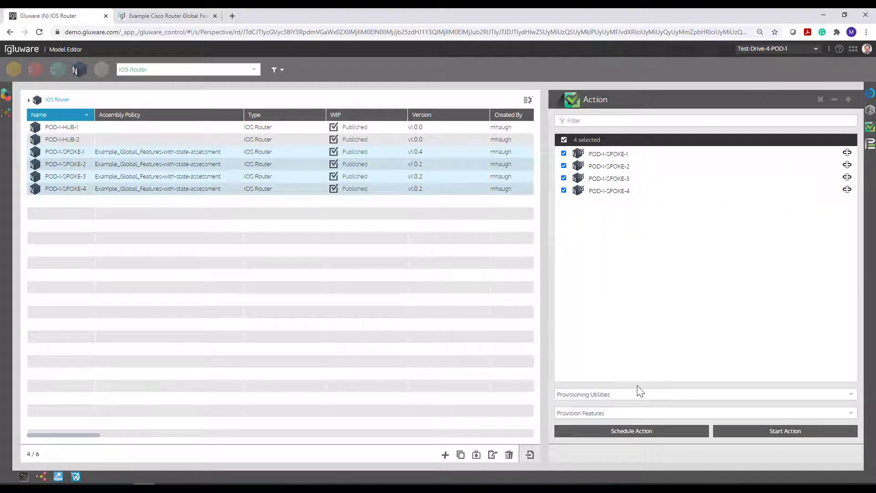
click(630, 411)
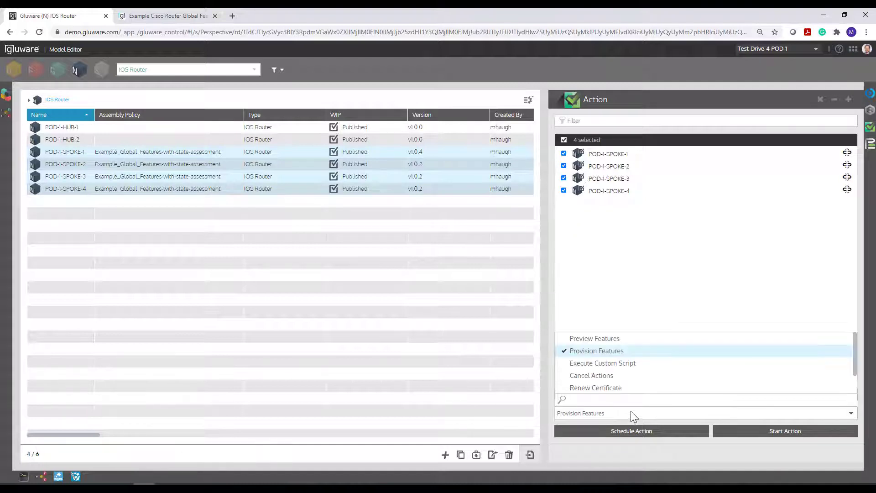
click(636, 305)
click(623, 395)
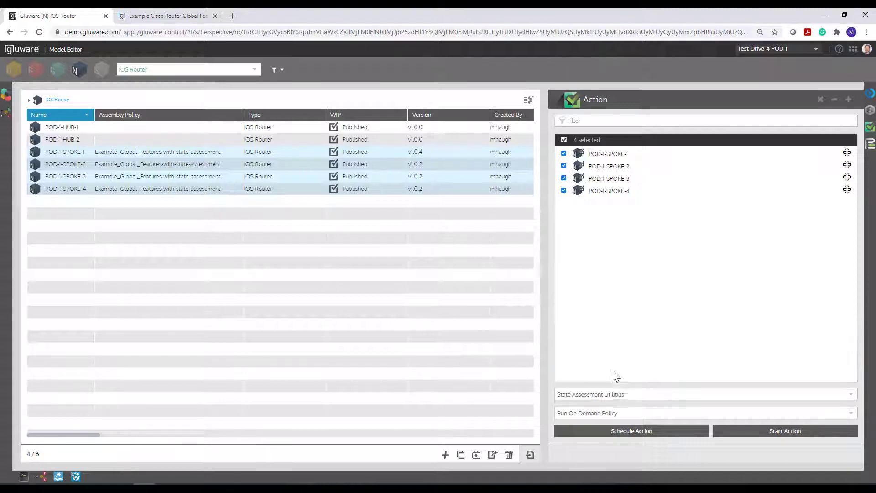
click(614, 371)
click(757, 432)
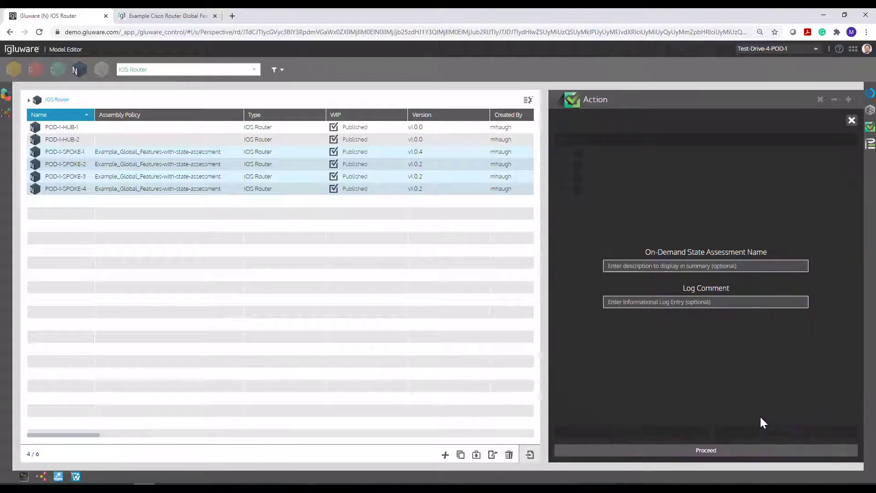
click(721, 450)
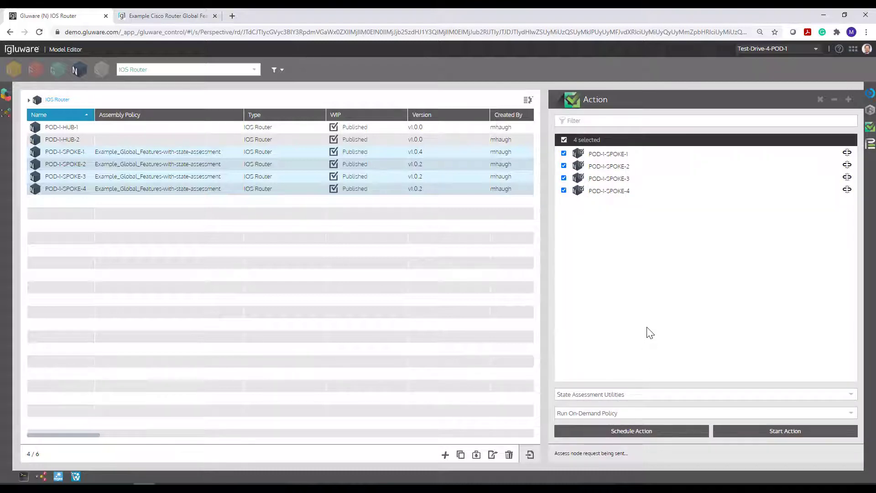
Step: Open the provisioning event log of POD-1-SPOKE-1 for the 1/14/21 5:07 pm state assessment
click(870, 145)
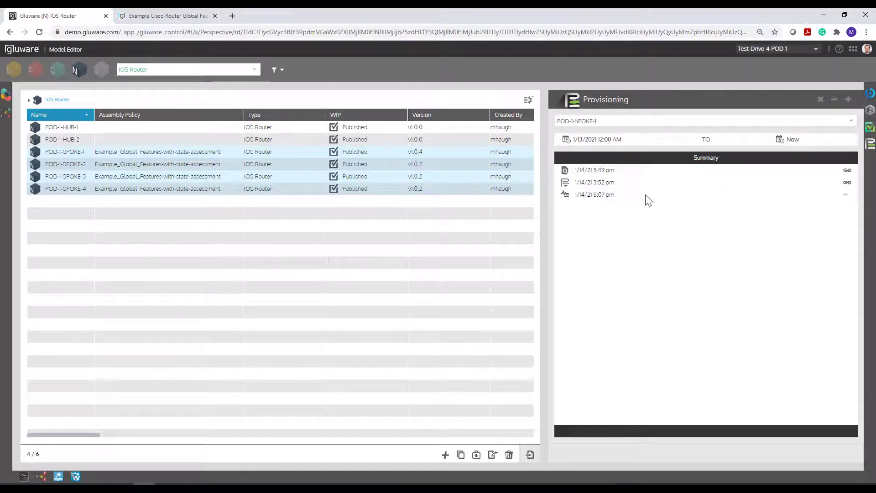
click(615, 122)
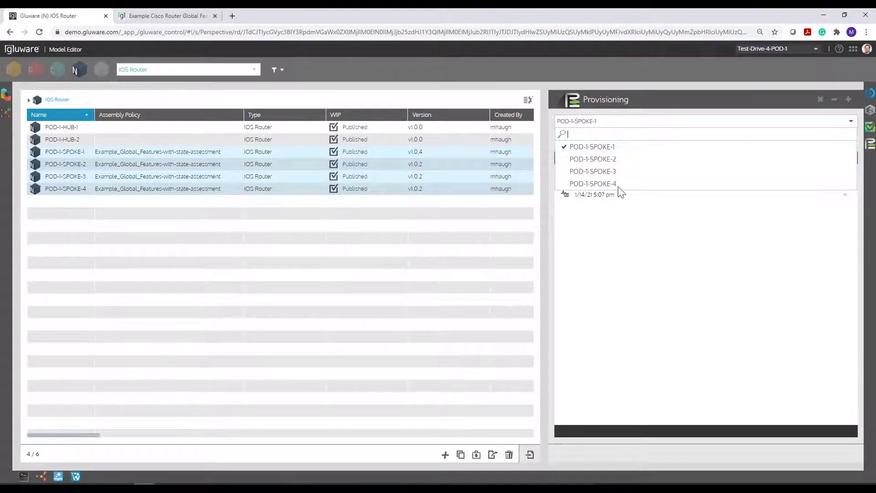
click(608, 147)
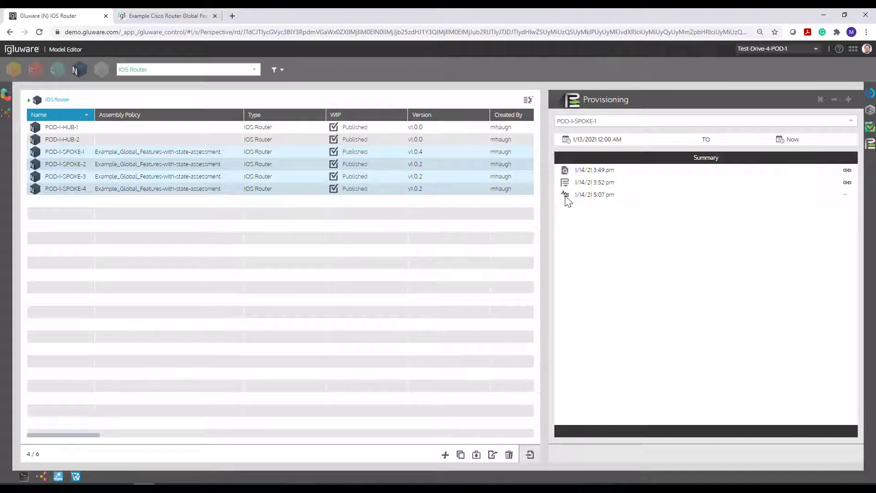
click(593, 195)
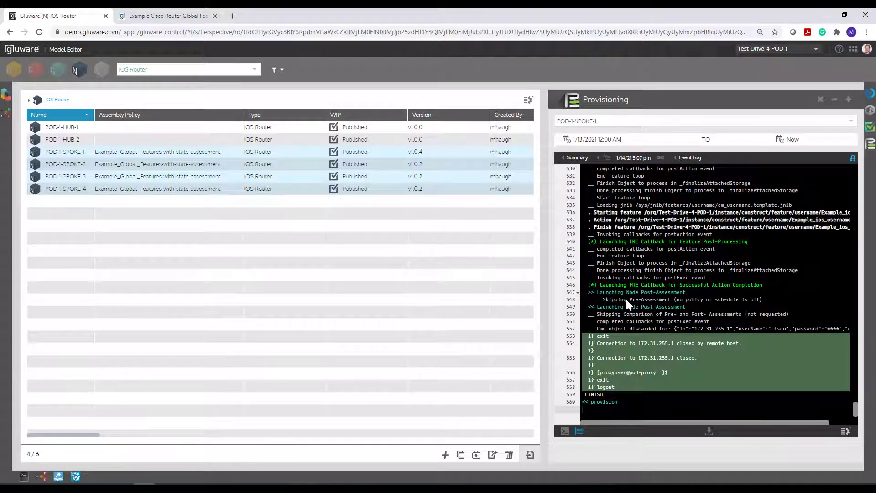
Step: Examine the "show ntp status" command issued during the pre-assessment and its CLI output in the POD-1-SPOKE-1 event log
scroll(642, 264, up, 10)
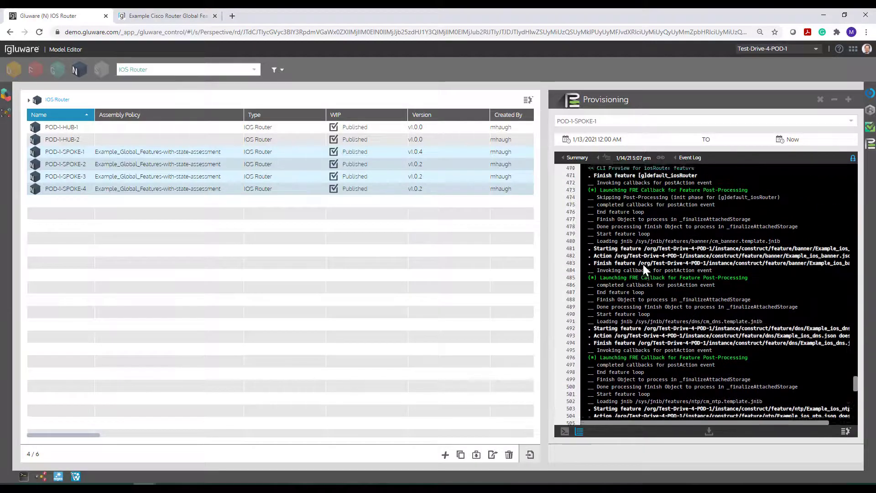
scroll(642, 267, up, 12)
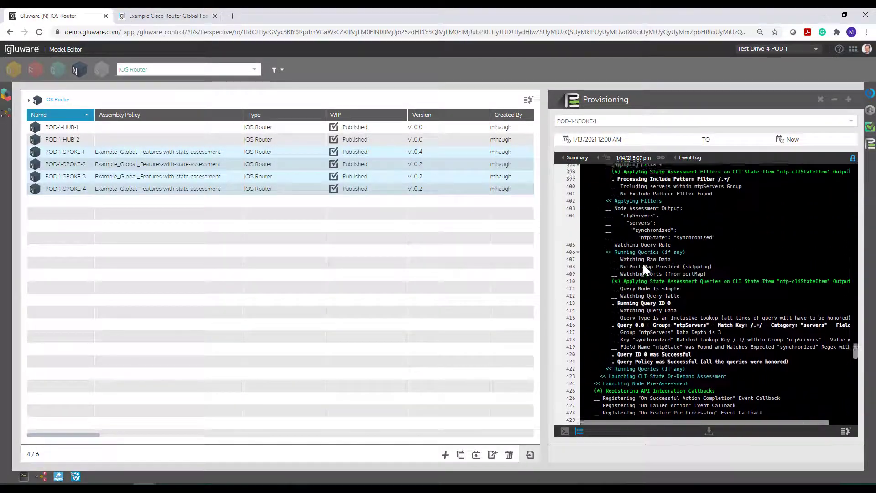
scroll(643, 267, up, 8)
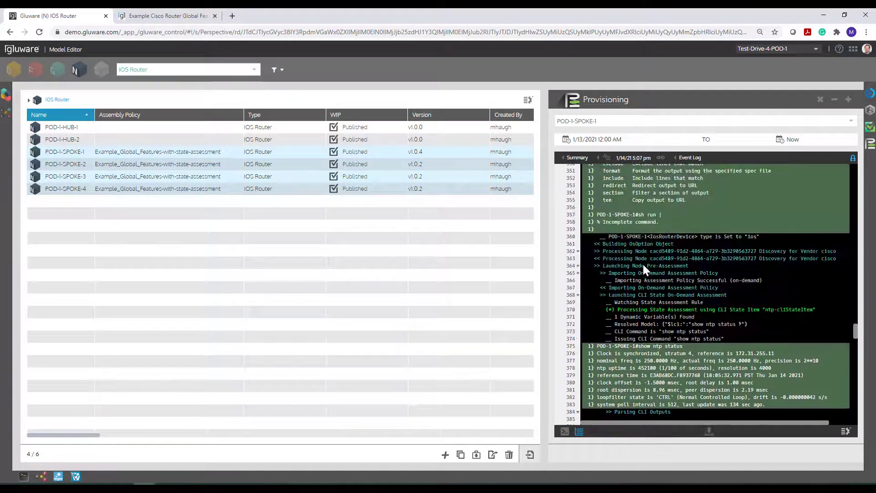
scroll(696, 262, down, 2)
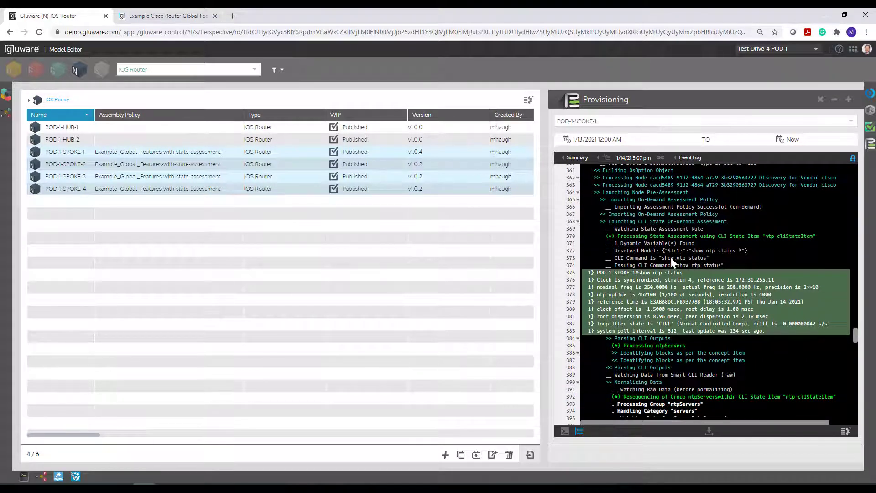
drag(635, 260, 655, 260)
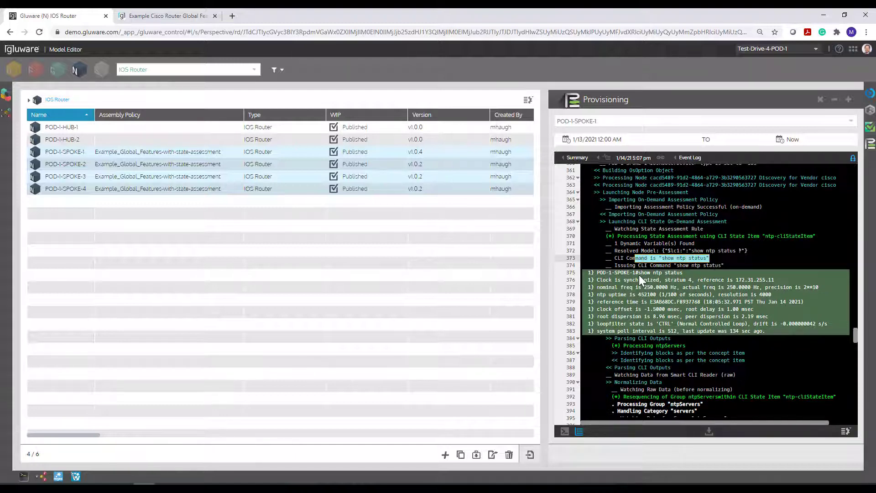
drag(639, 275, 772, 324)
scroll(770, 319, down, 3)
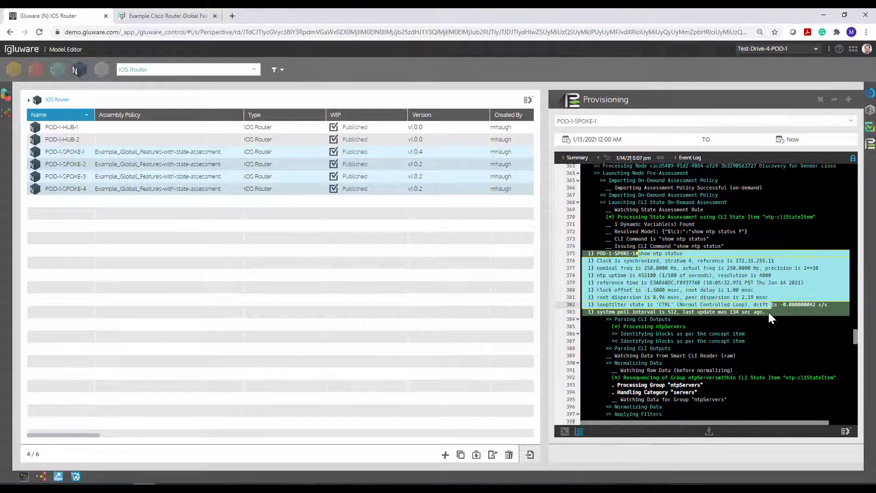
Step: Review the parsing, normalizing and filtering entries in the event log and highlight the Node Assessment Output for ntpServers
scroll(653, 271, down, 3)
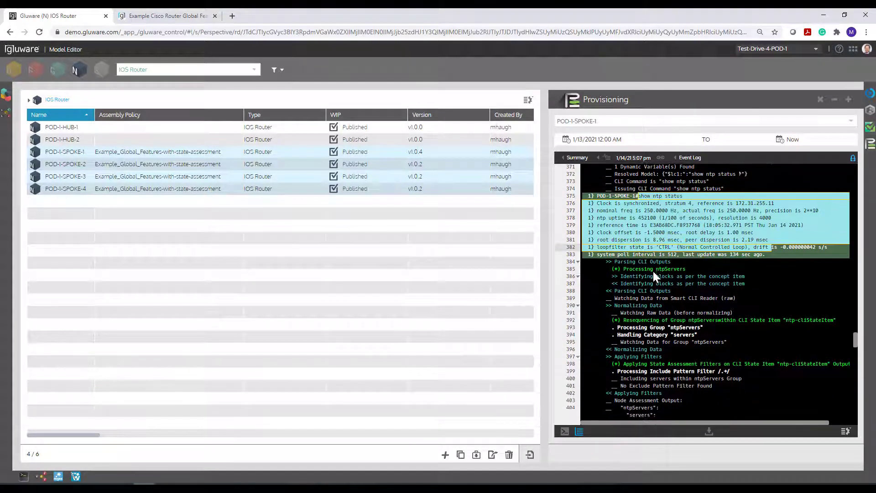
scroll(653, 271, down, 2)
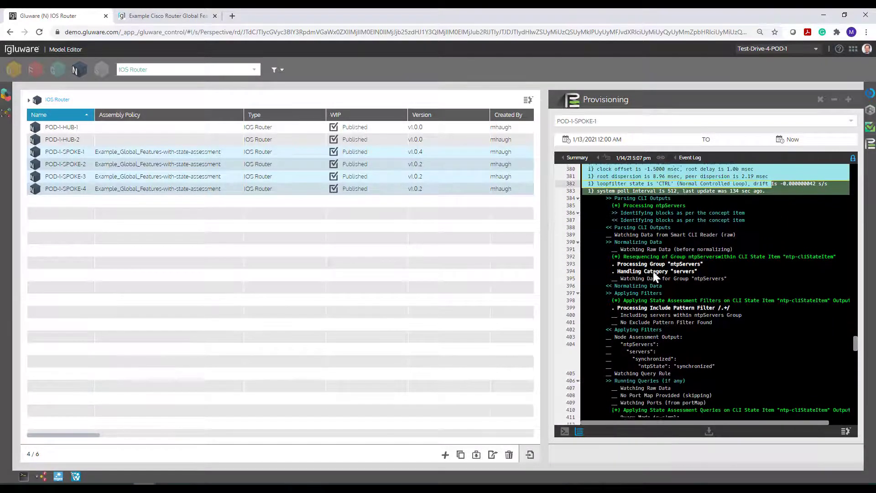
scroll(616, 314, down, 1)
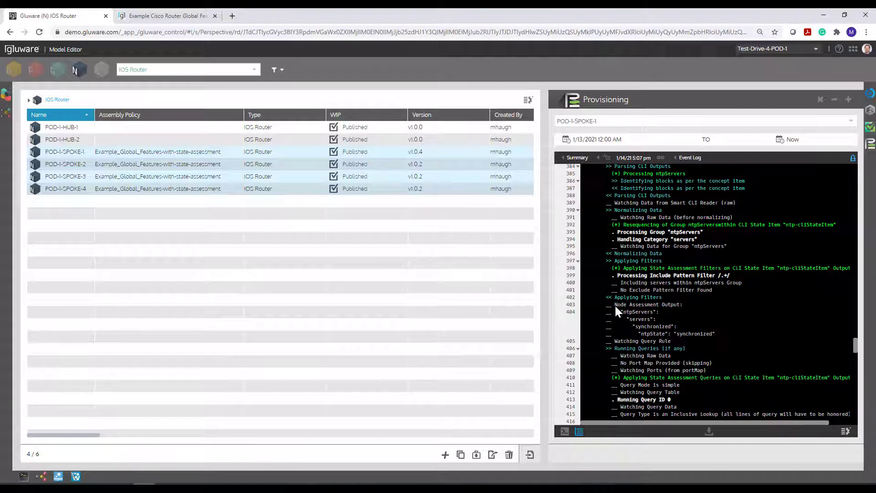
drag(614, 304, 728, 338)
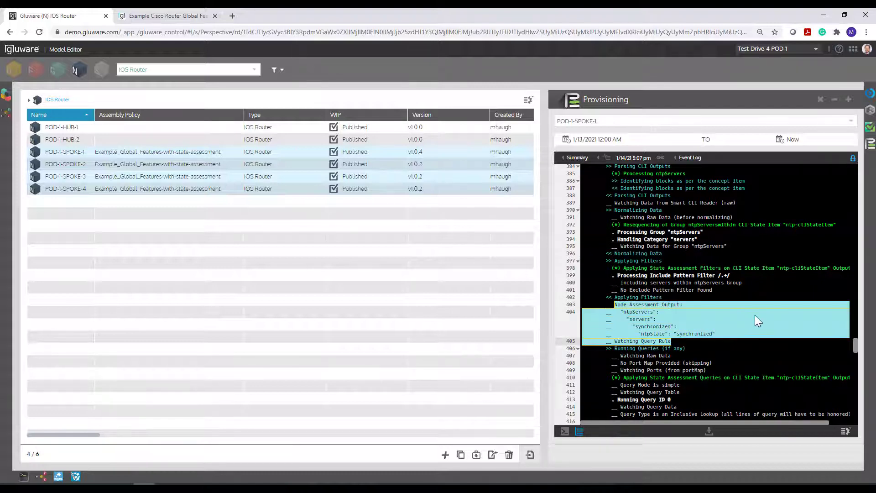
Step: Examine the Running Queries section of the event log and highlight the results of Query ID 0 and the query policy
scroll(755, 315, down, 5)
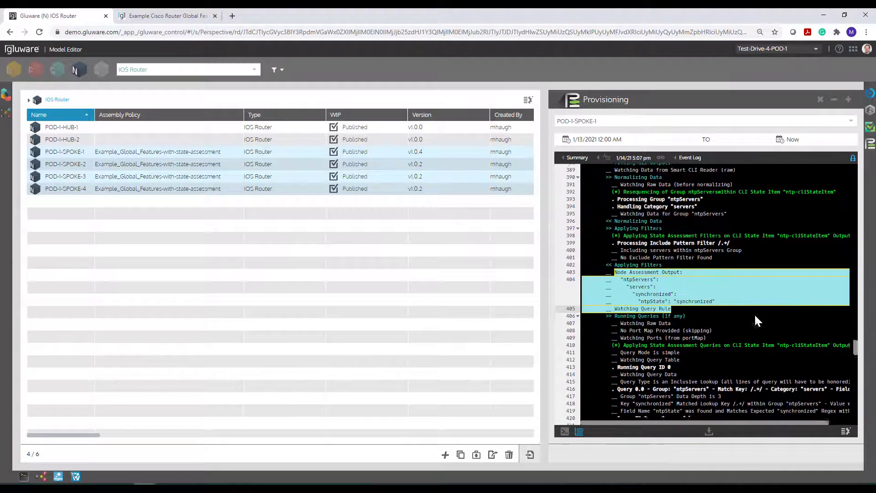
scroll(755, 316, down, 5)
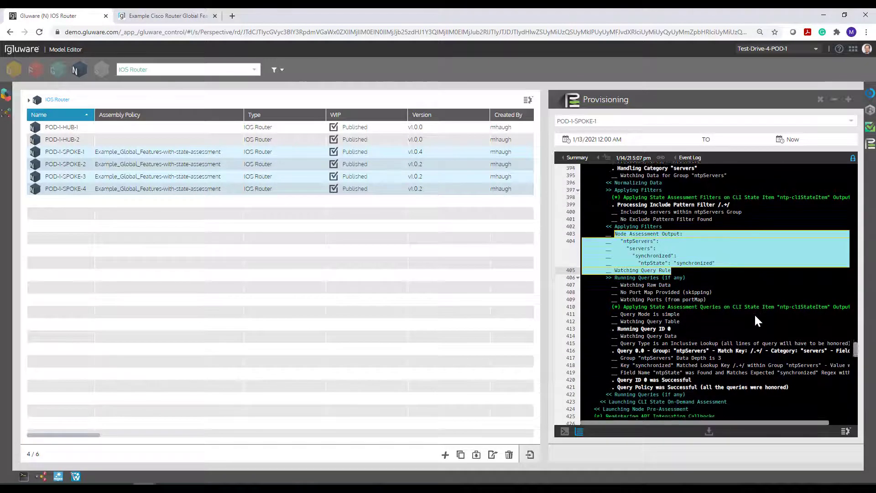
scroll(753, 313, down, 5)
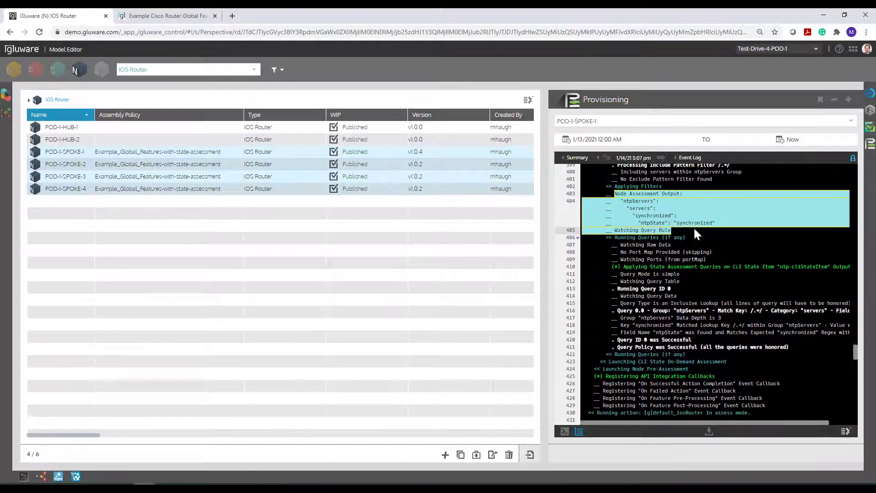
scroll(682, 189, down, 1)
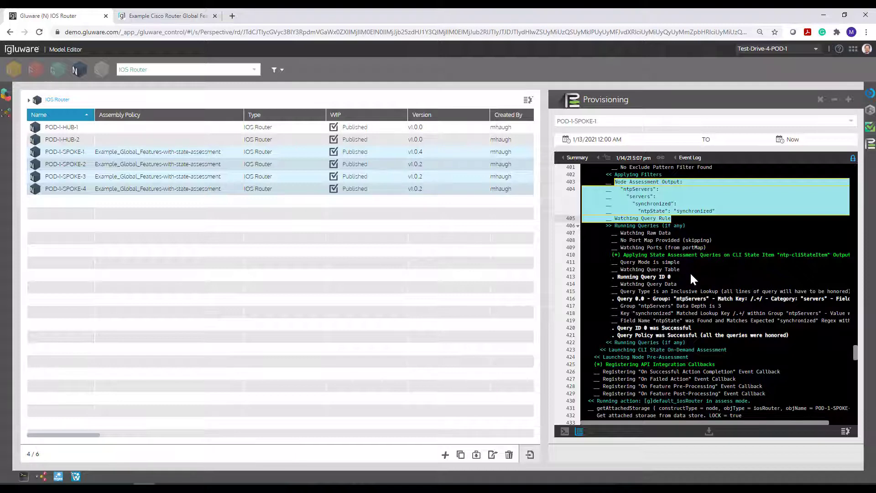
scroll(690, 298, down, 2)
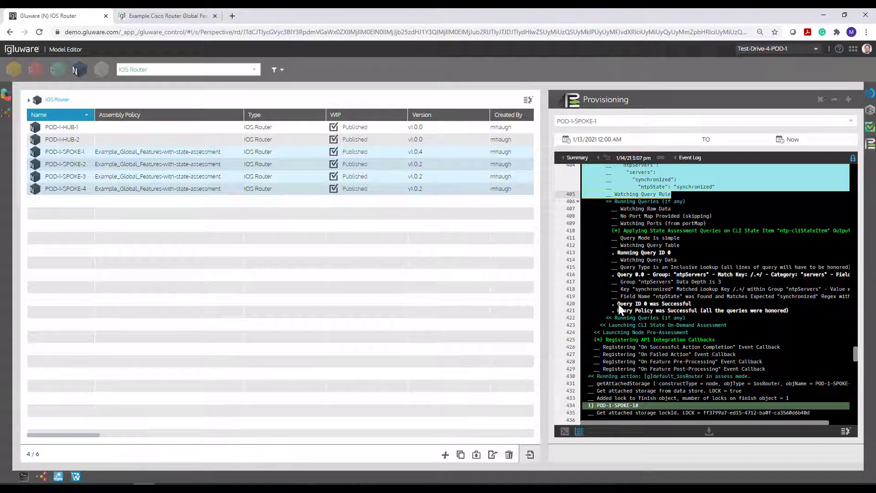
drag(619, 305, 795, 307)
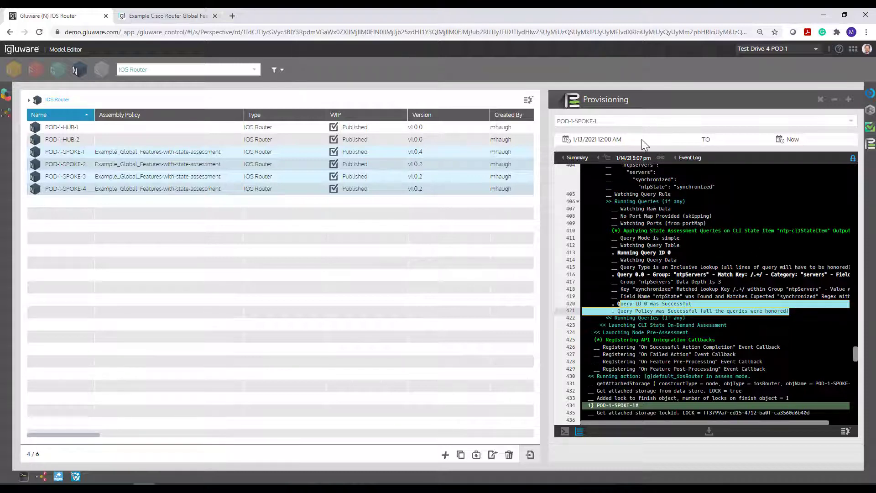
Step: Open the POD-1-SPOKE-2 provisioning event log for the 1/14/21 5:07 pm assessment and look through its entries
click(624, 121)
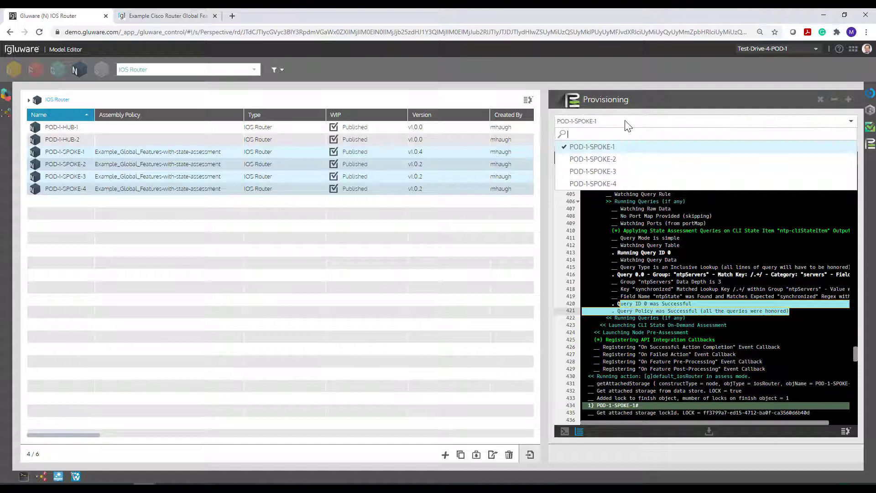
click(613, 160)
click(604, 183)
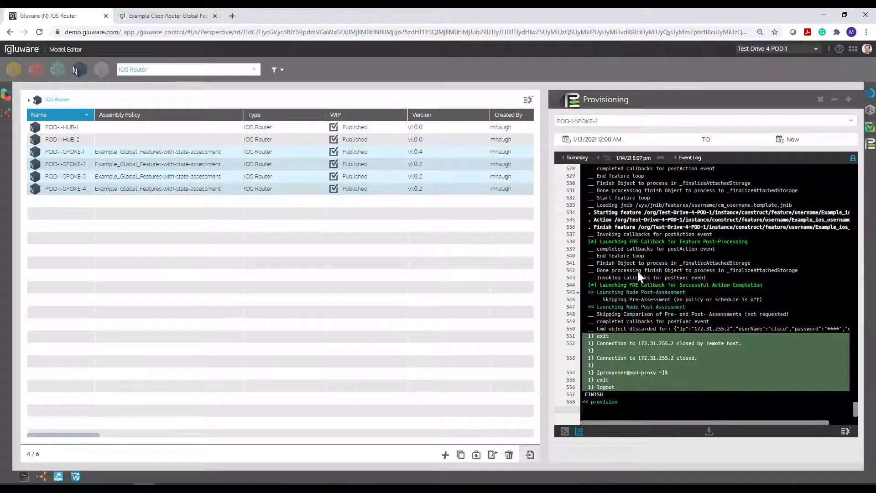
scroll(694, 242, up, 3)
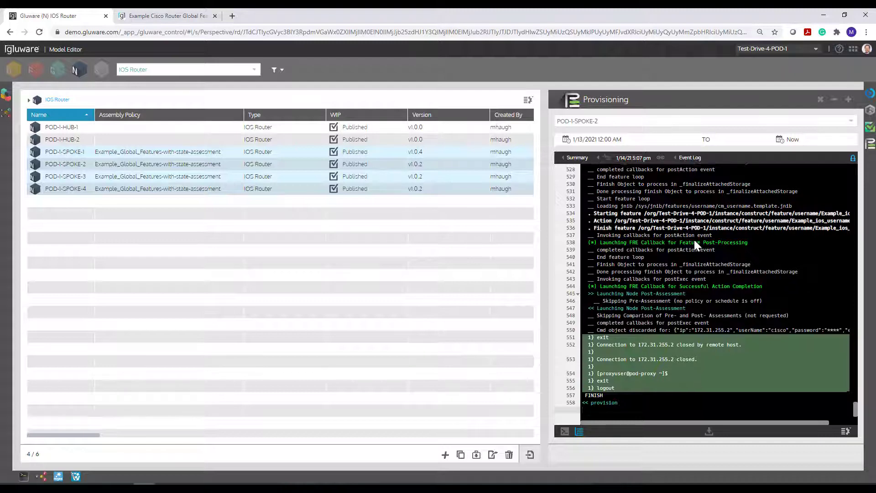
scroll(694, 241, up, 12)
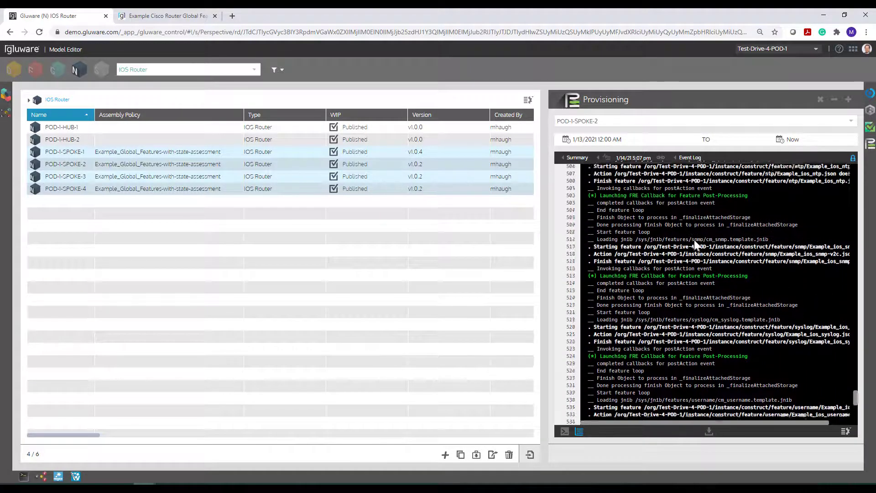
scroll(694, 244, up, 1)
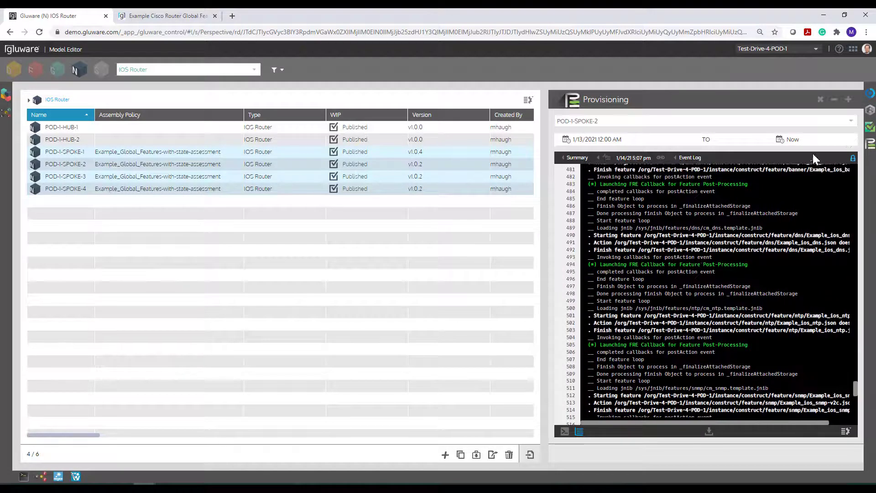
Step: Switch the provisioning view back to POD-1-SPOKE-1 to show its summary of runs
click(870, 128)
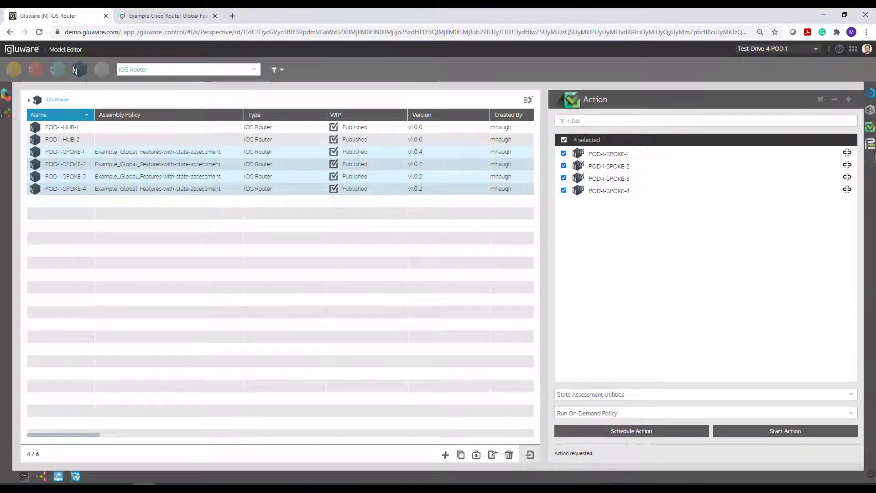
click(871, 146)
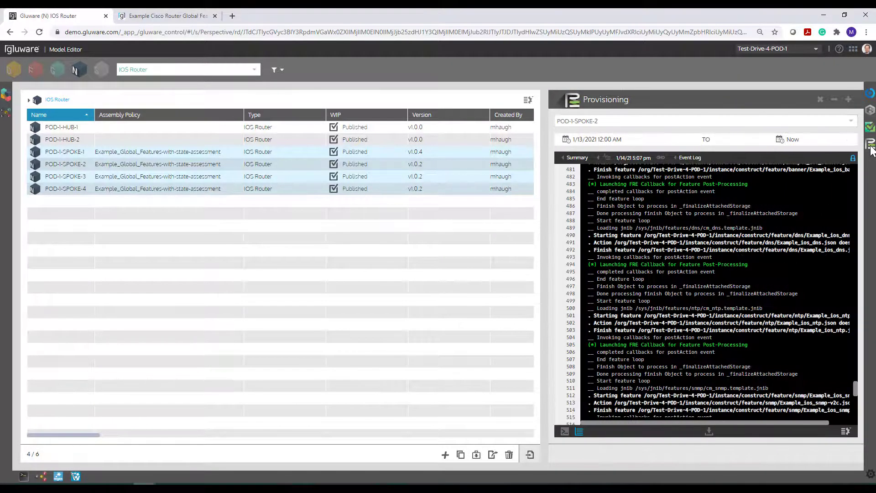
click(563, 122)
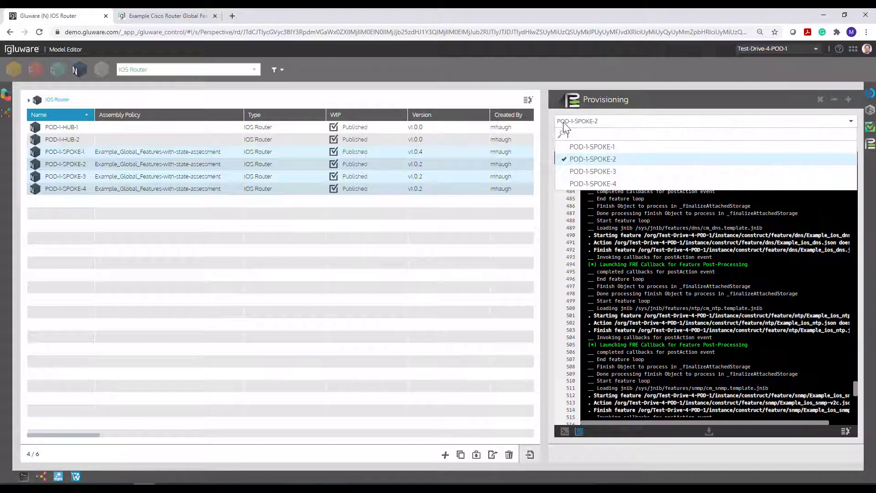
click(567, 146)
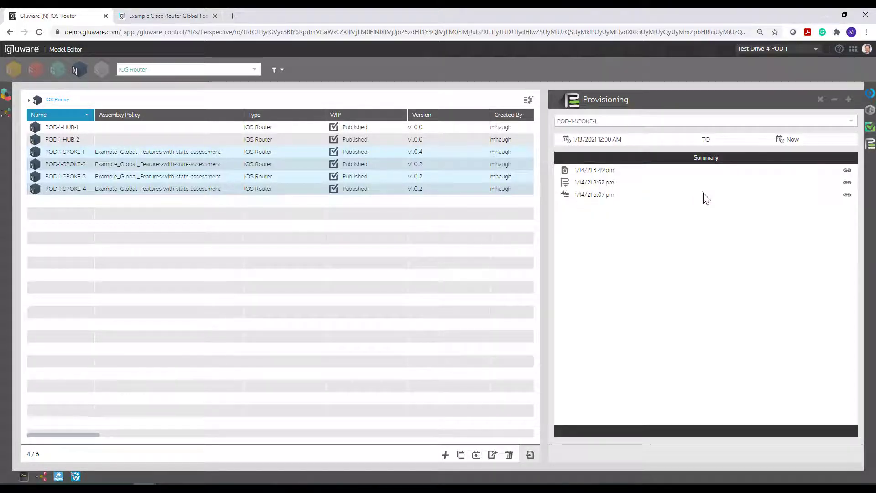
Step: Open the POD-1-SPOKE-1 instance and view its Associations to check the assigned assembly policy
click(870, 127)
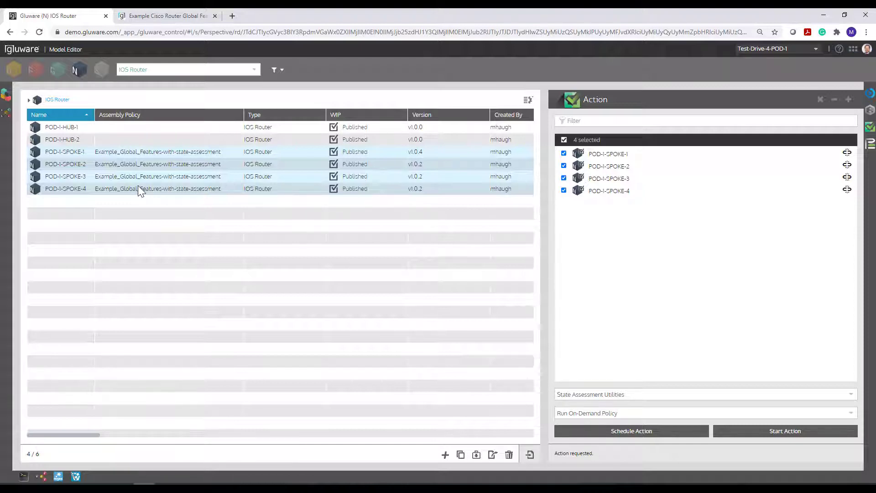
double_click(123, 152)
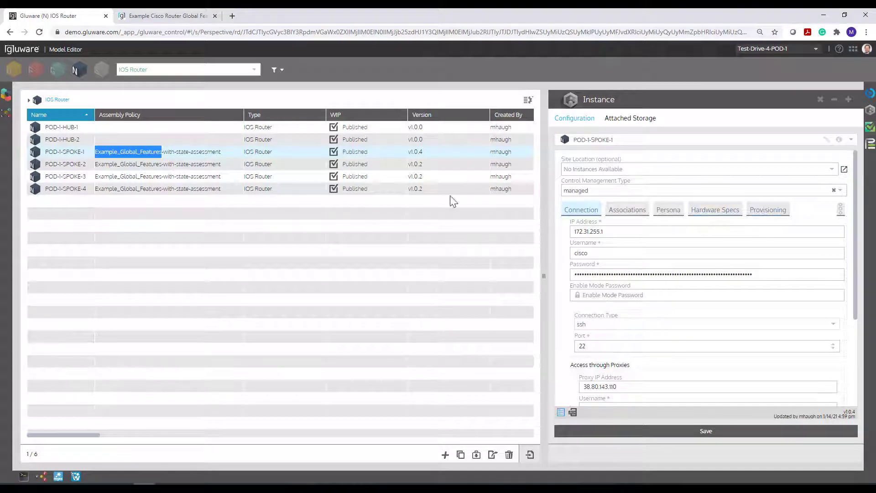
click(617, 212)
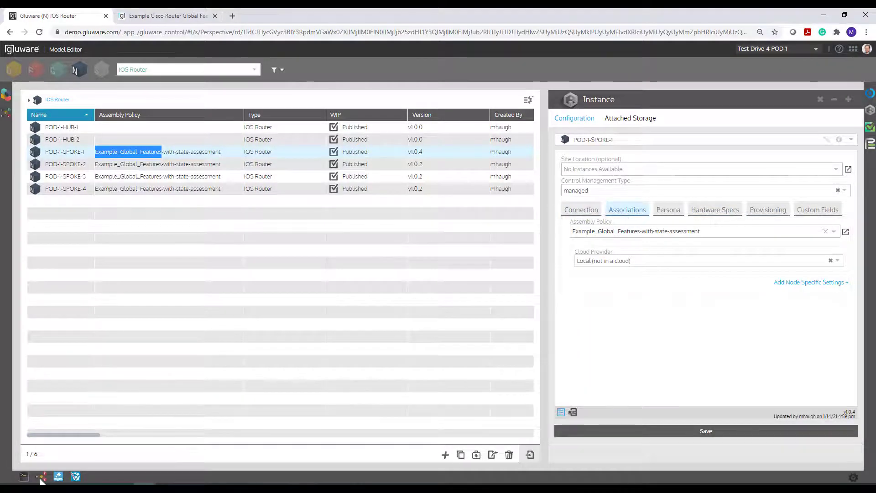
Step: Open the Example_Global_Features-with-state-assessment assembly from the Node Instance Map and view its State assessment settings
click(41, 476)
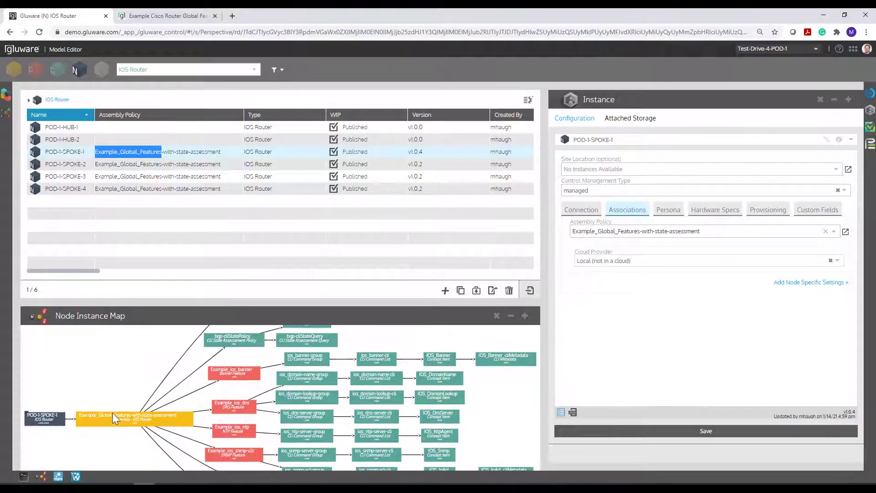
double_click(111, 416)
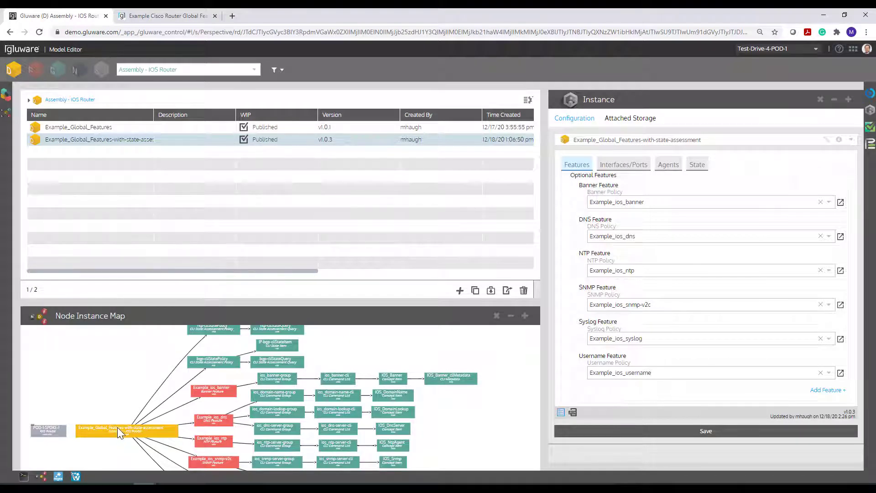
click(698, 166)
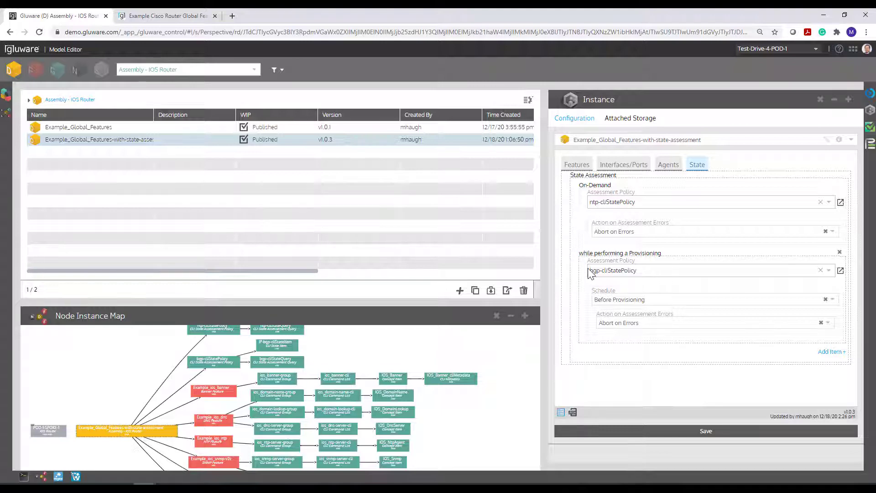
Step: Open bgp-cliStatePolicy and its IP-bgp-cliStateItem, and examine the "show ip bgp neighbors" command and the peers regex list
click(840, 270)
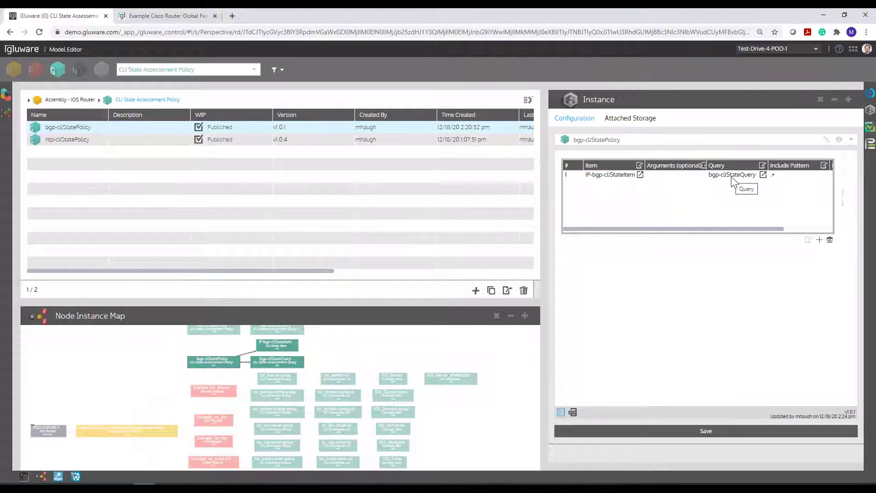
click(640, 175)
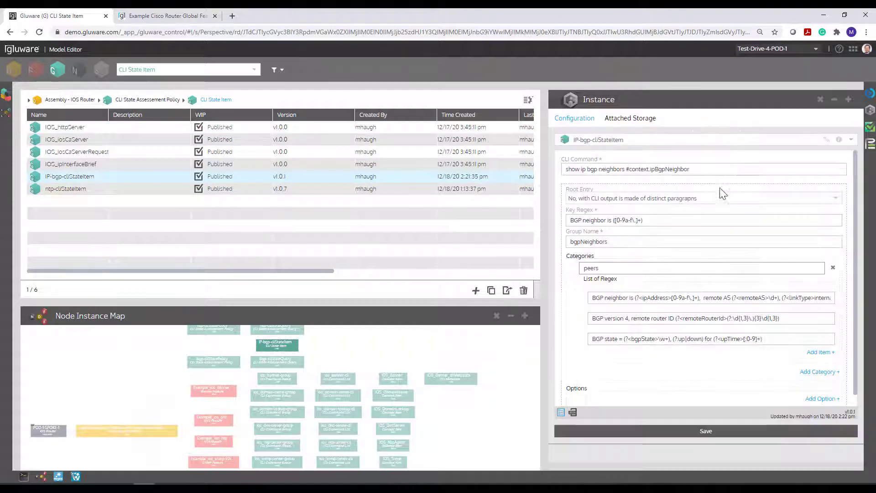
drag(566, 173, 625, 171)
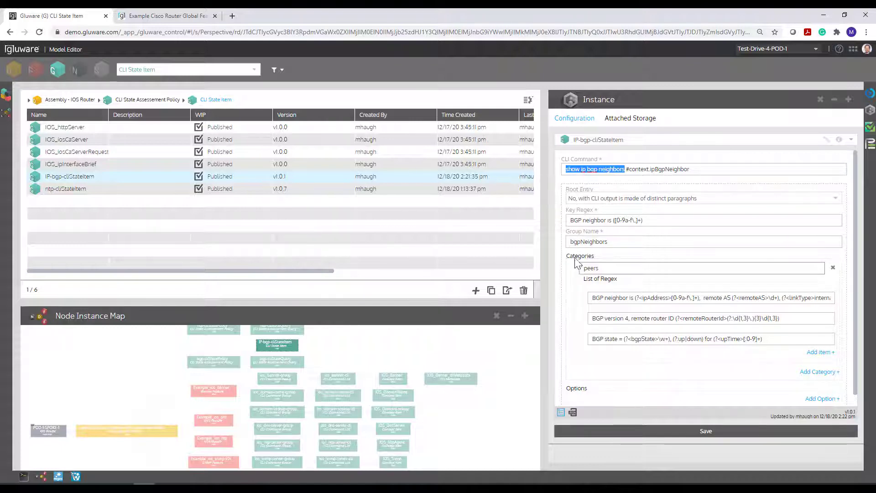
scroll(573, 267, down, 1)
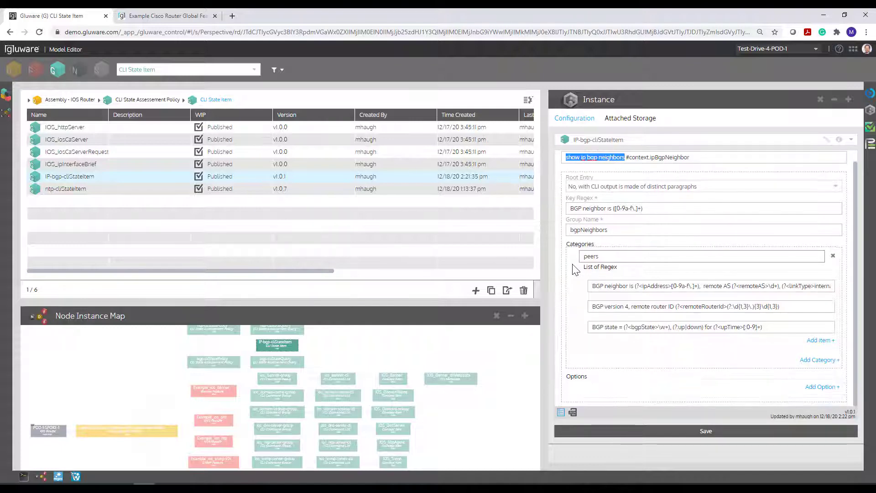
Step: Inspect the bgpState regex in IP-bgp-cliStateItem, and open bgp-cliStateQuery from bgp-cliStatePolicy to view the Field Value its query expects
click(593, 288)
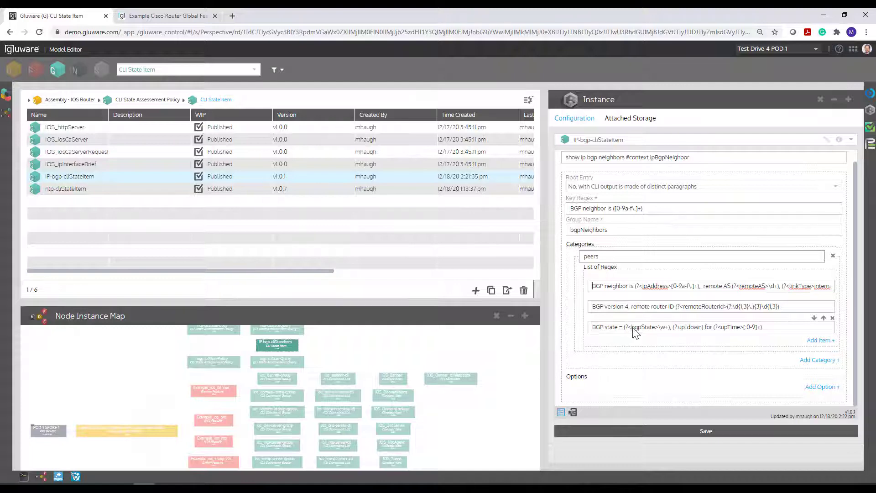
drag(632, 332, 655, 331)
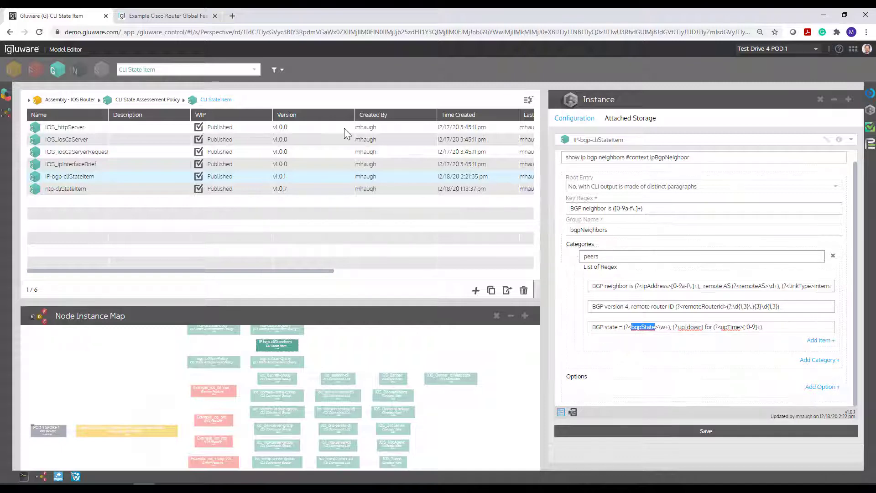
click(161, 100)
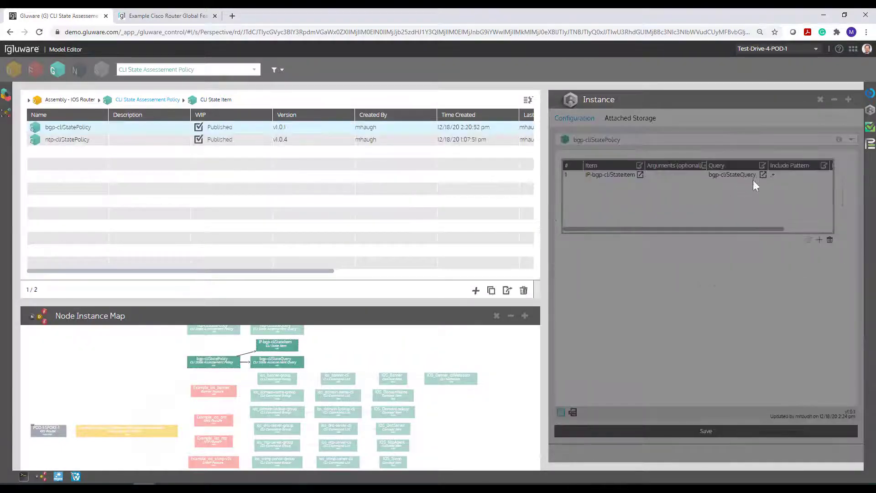
click(762, 175)
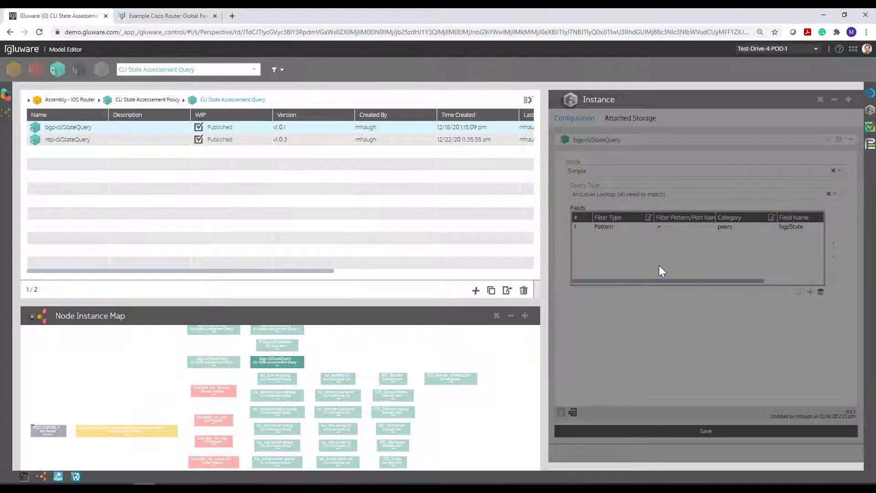
drag(661, 281, 734, 283)
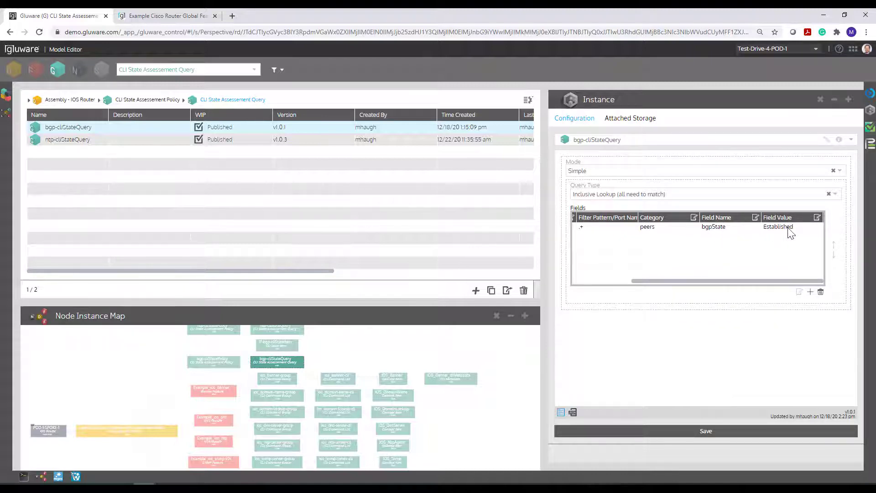
Step: Open the Regular Expressions tester and replace its test string with sample BGP neighbor output for 172.16.0.2, remote AS 200
click(58, 476)
drag(150, 302, 157, 242)
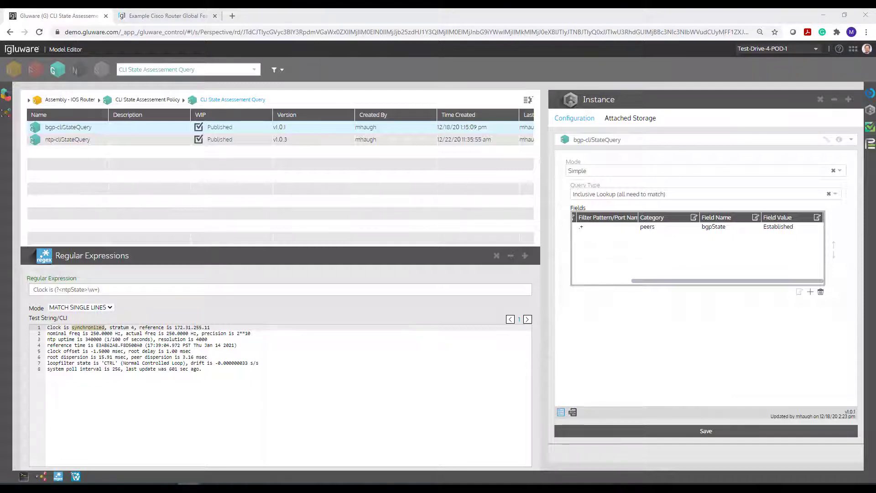
click(48, 327)
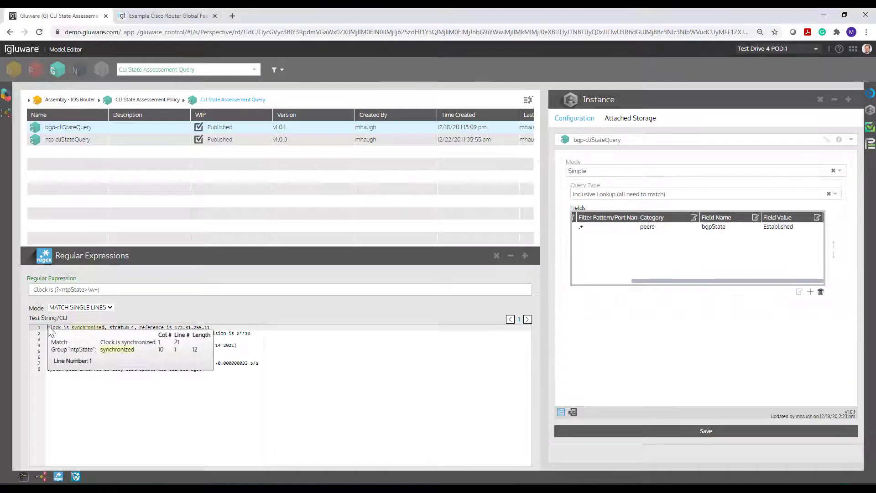
key(ctrl+a)
text(BGP neighbor is 172.16.0.2,  remote AS 200, external link   BGP version 4, remote router ID 1.1.1.2   BGP state = Established, up for 3w5d   Last read 00:00:43, last write 00:00:13, hold time is 180, keepalive interval is 60 seconds   Neighbor sessions:     1 active, is not multisession capable (disabled)   Neighbor capabilities:     Route refresh: advertised and received(new)     Four-octets ASN Capability: advertised and received     Address family IPv4 Unicast: advertised and received     Enhanced Refresh Capability: advertised and received     Multisession Capability:     Stateful switchover support enabled: NO for session 1)
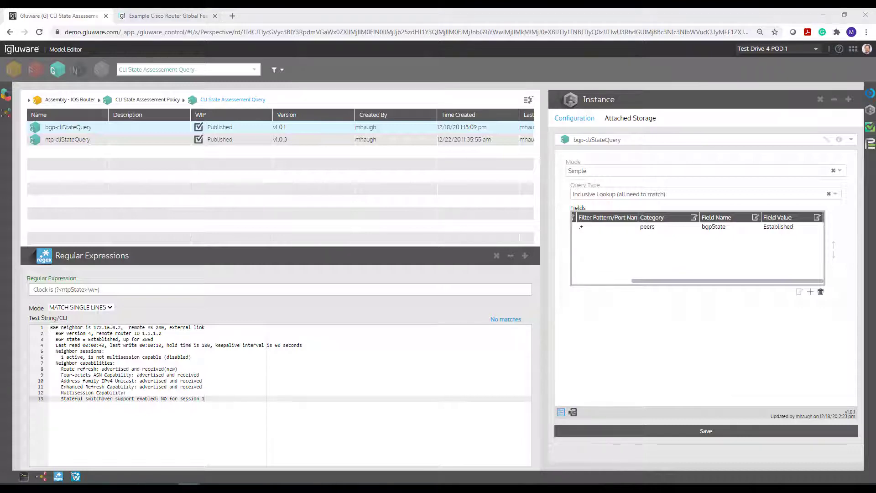
Step: Test the regex "BGP state = (?<bgpState>\w+), (?:up|down) for (?<upTime>[:0-9]+)" against the sample output, check the bgpState match, and close the tester
triple_click(121, 292)
text(BGP state = (?<bgpState>\w+), (?:up|down) for (?<upTime>[0-9]+))
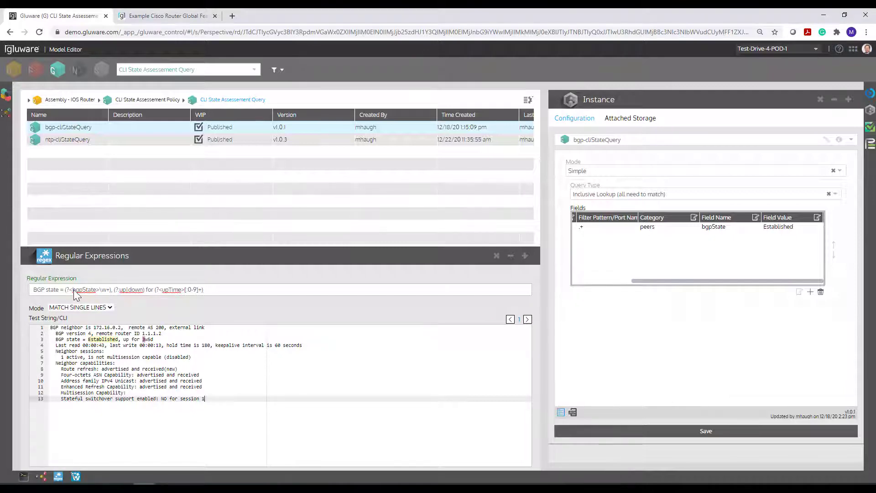
drag(73, 289, 96, 290)
mouse_move(105, 340)
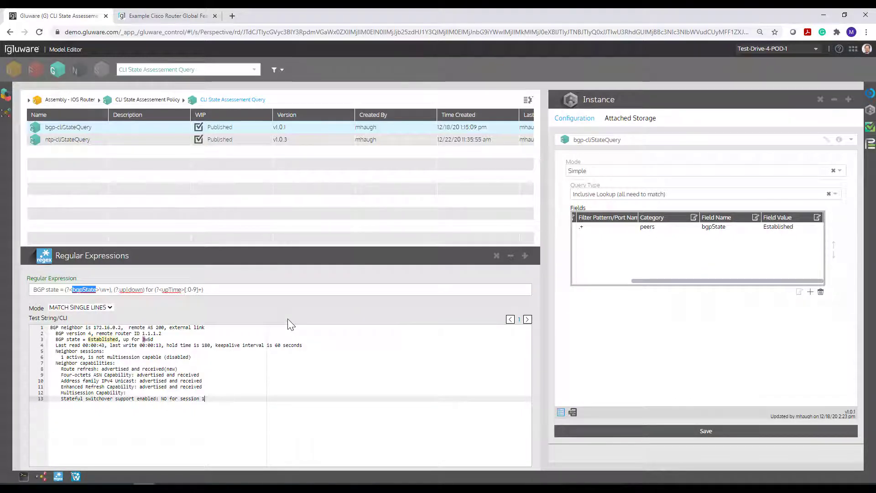
click(496, 254)
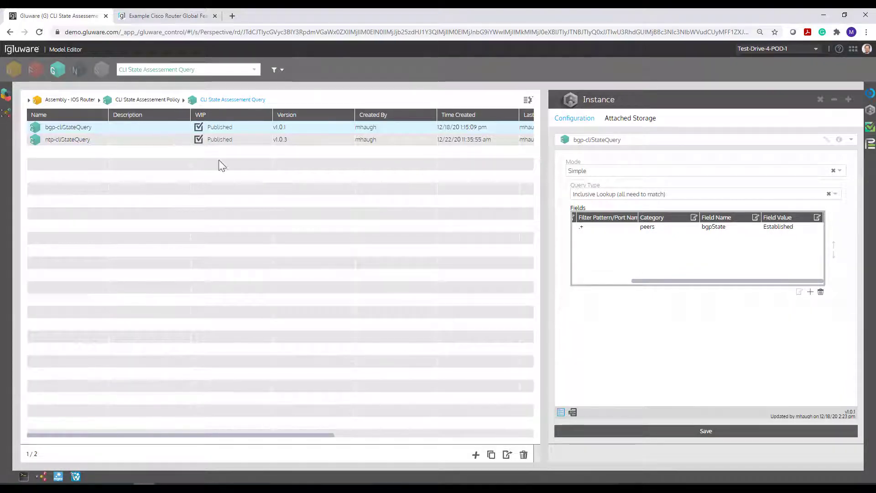
Step: Run the Provision Features action from Provisioning Utilities on POD-1-SPOKE-1 through POD-1-SPOKE-4, leaving the provisioning name and log comment blank
click(79, 70)
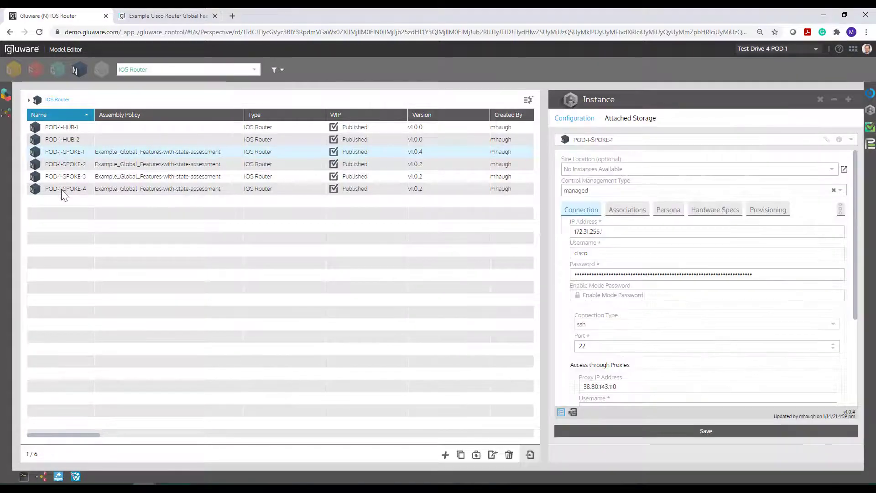
shift+click(64, 189)
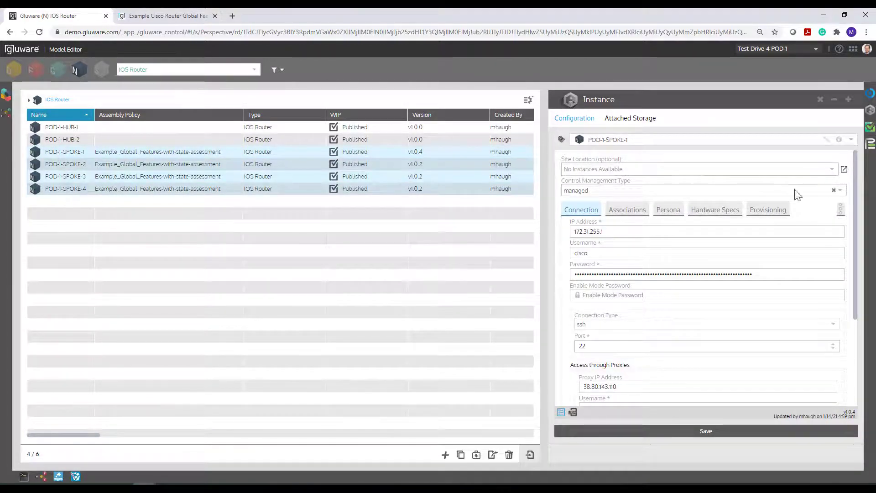
click(870, 128)
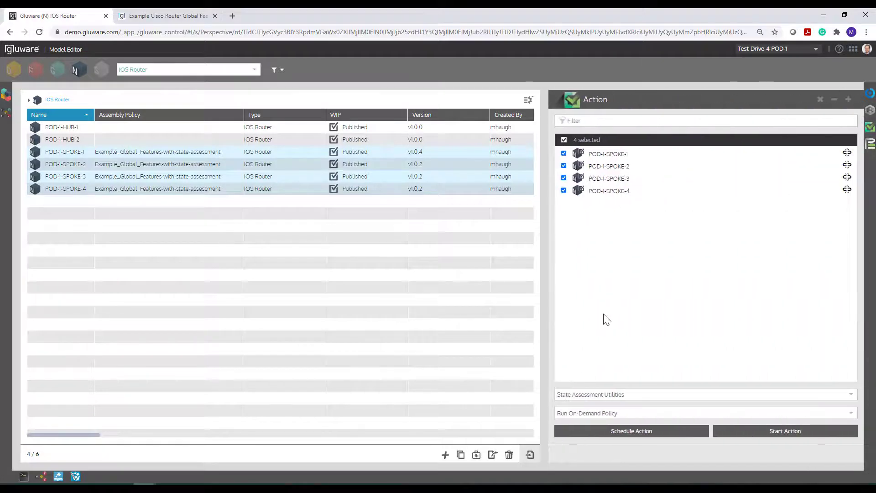
click(595, 394)
click(595, 332)
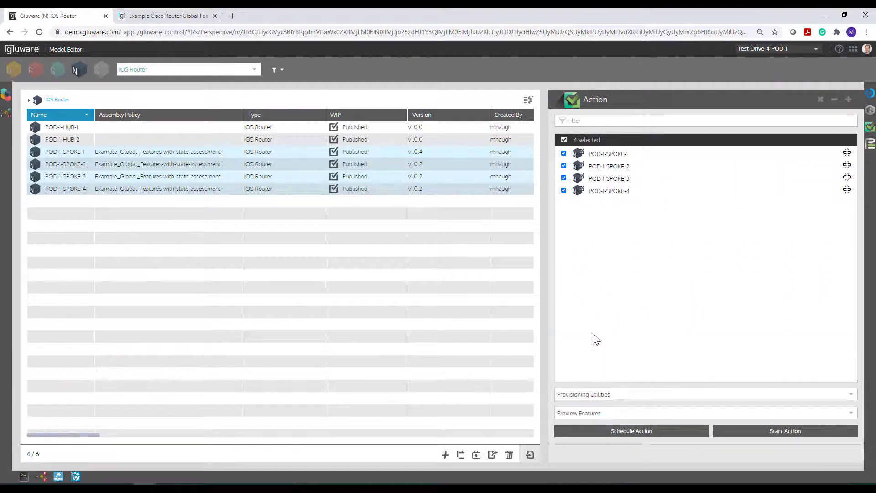
click(573, 413)
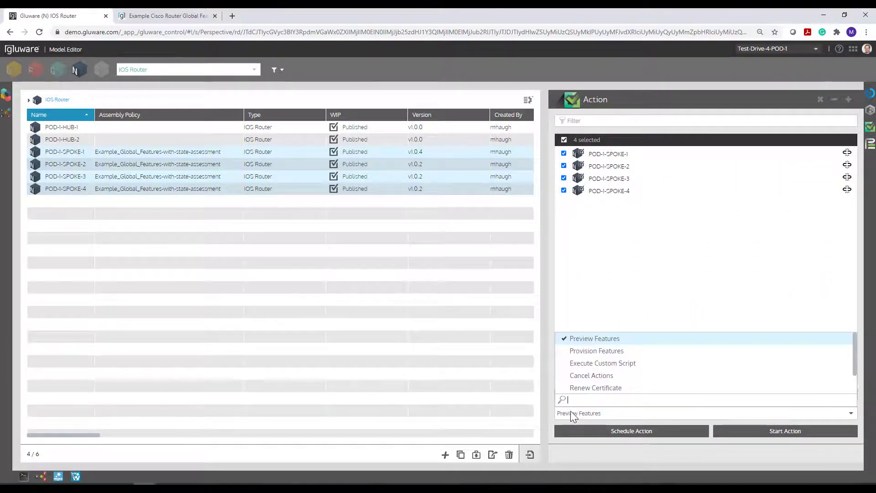
click(579, 351)
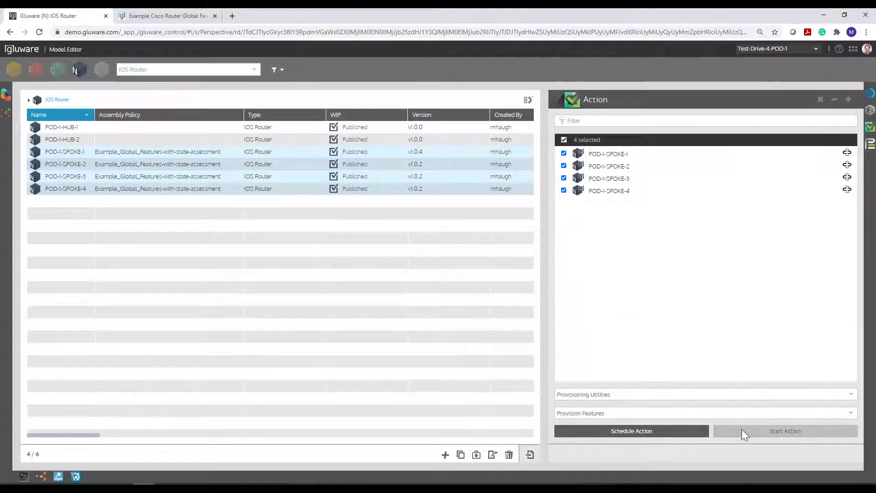
click(750, 429)
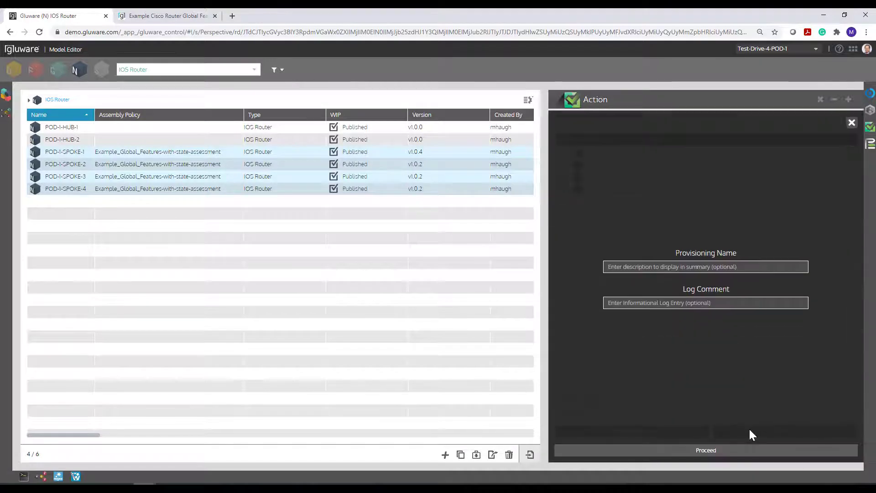
click(718, 449)
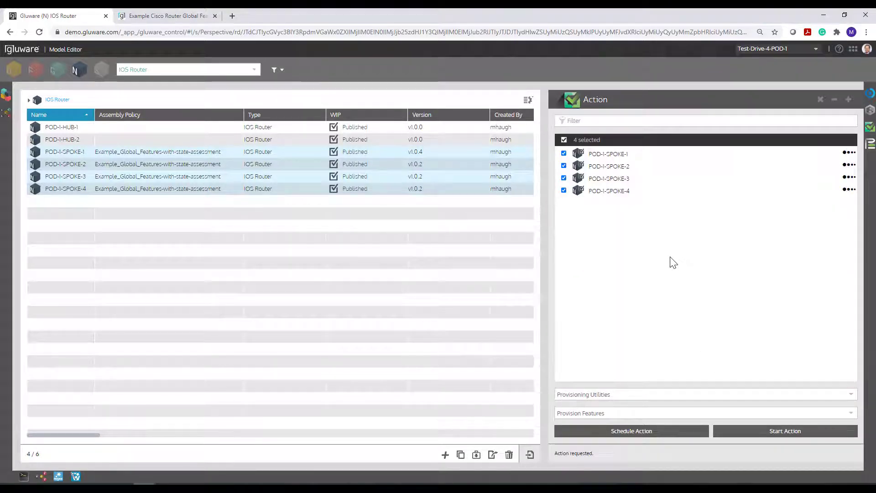
Step: Open the event log of POD-1-SPOKE-1's 1/14/21 5:13 pm provisioning run, and show the Feature Provisioning Status column in the router list
click(870, 145)
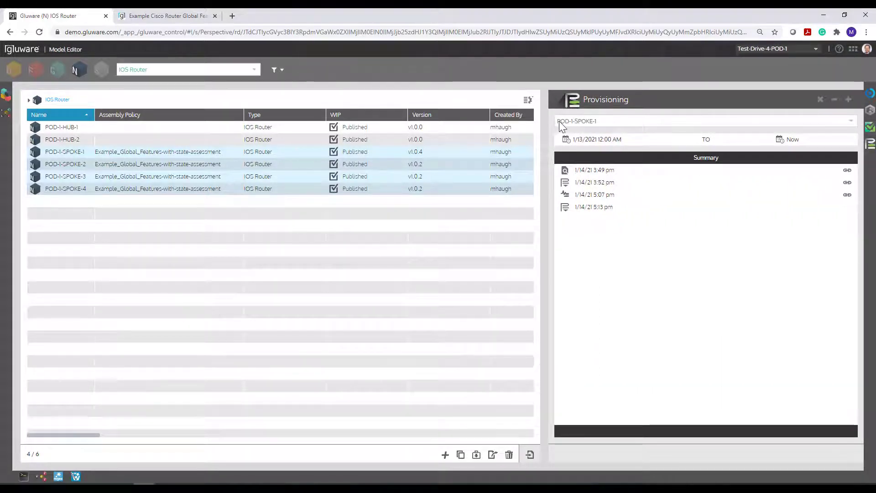
click(560, 122)
click(560, 120)
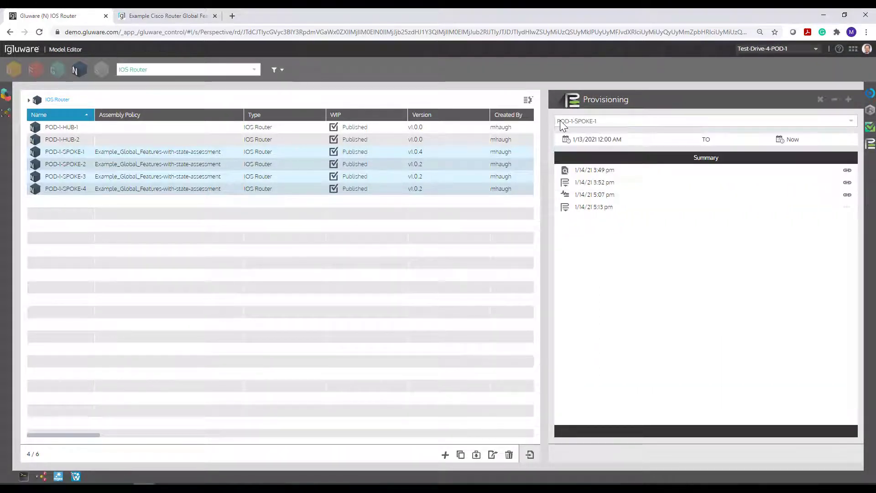
click(592, 206)
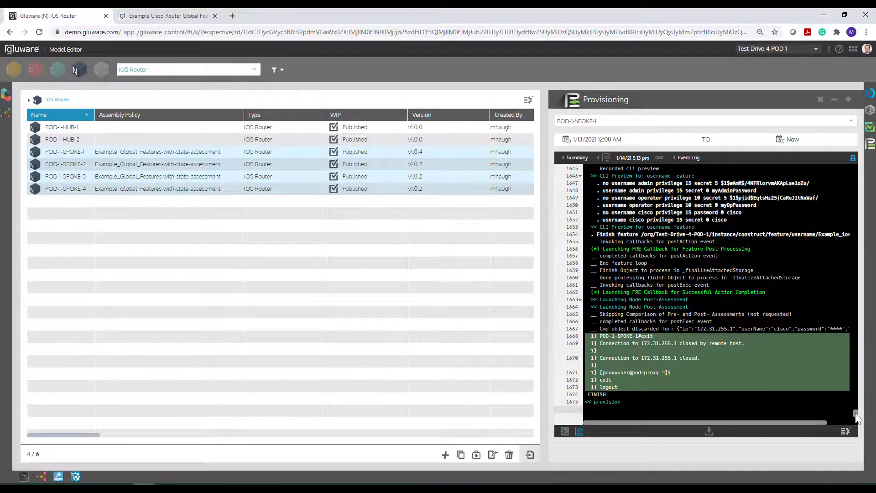
drag(854, 412, 854, 389)
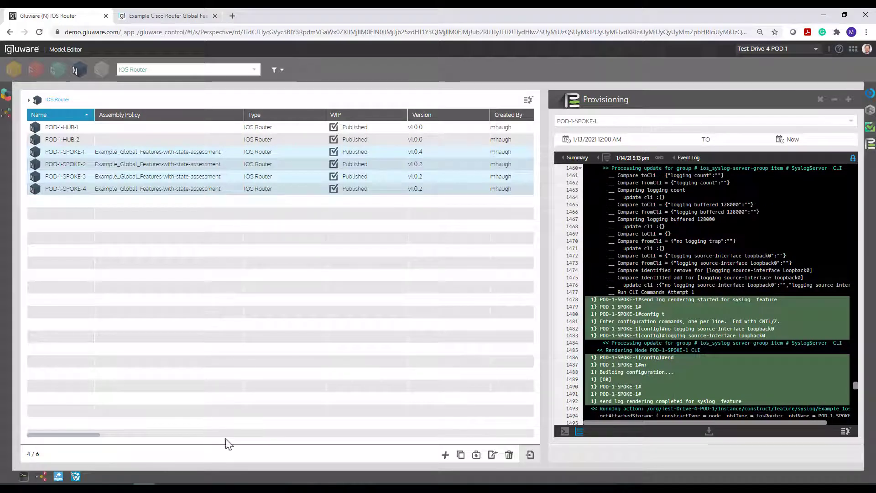
drag(83, 432, 379, 451)
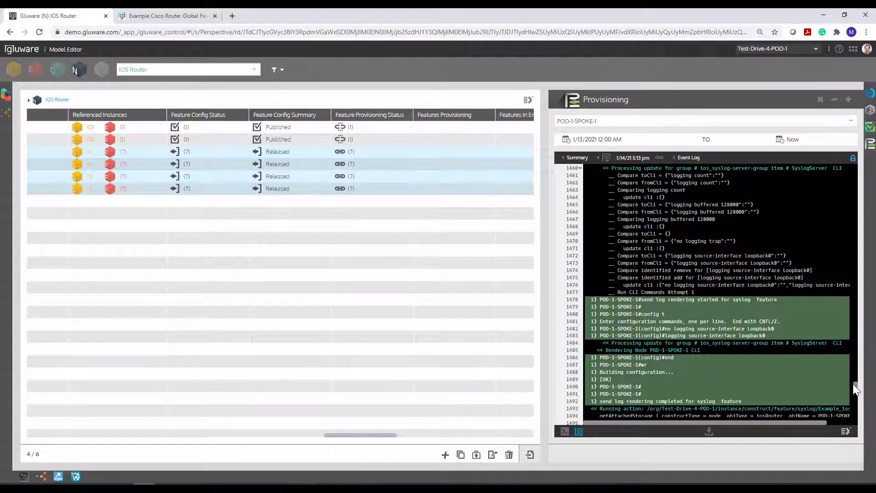
Step: Trace the event log back from the syslog feature to the BGP query policy evaluation and the "show ip bgp neighbors" output
drag(856, 386, 856, 379)
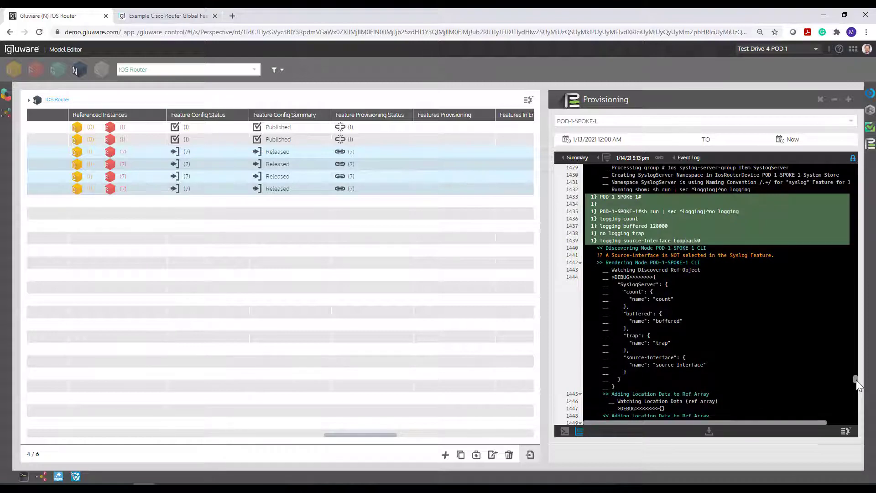
drag(855, 379, 868, 333)
scroll(756, 312, up, 7)
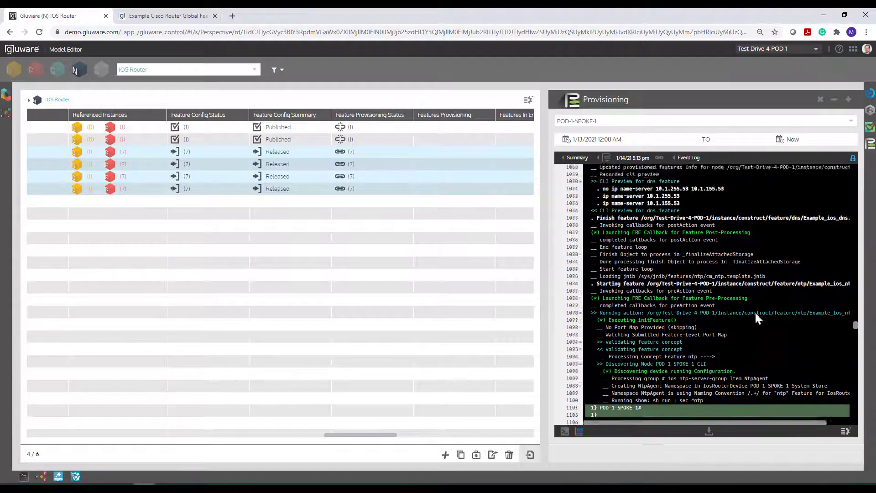
scroll(755, 315, up, 20)
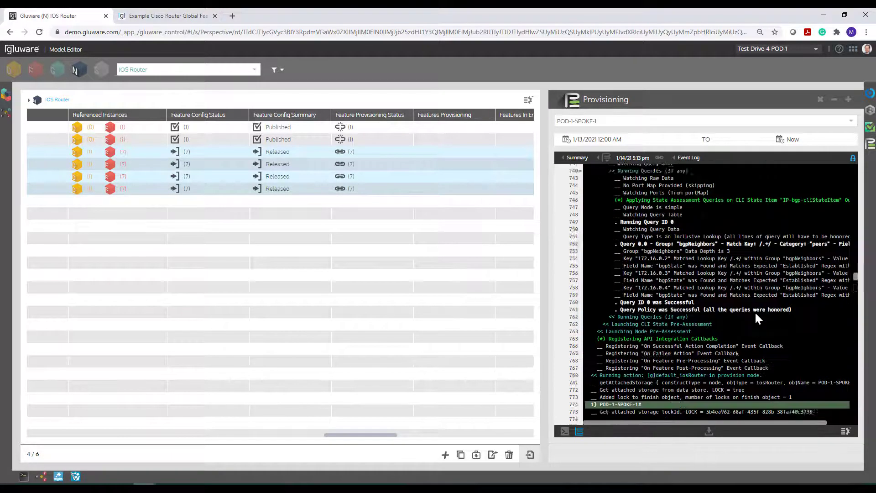
scroll(755, 315, up, 10)
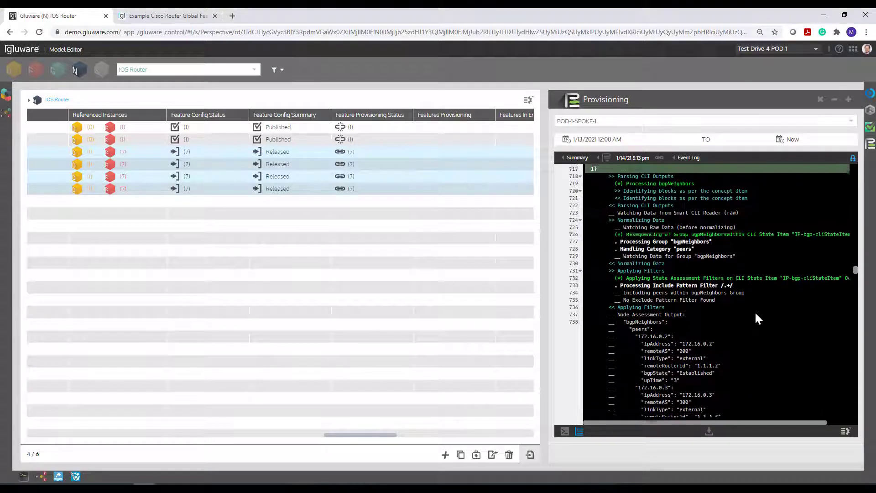
scroll(755, 315, up, 12)
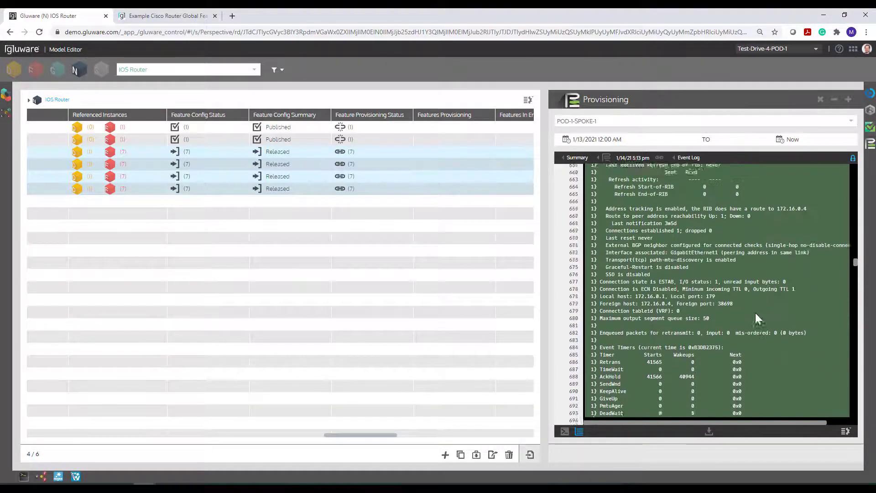
scroll(755, 315, up, 20)
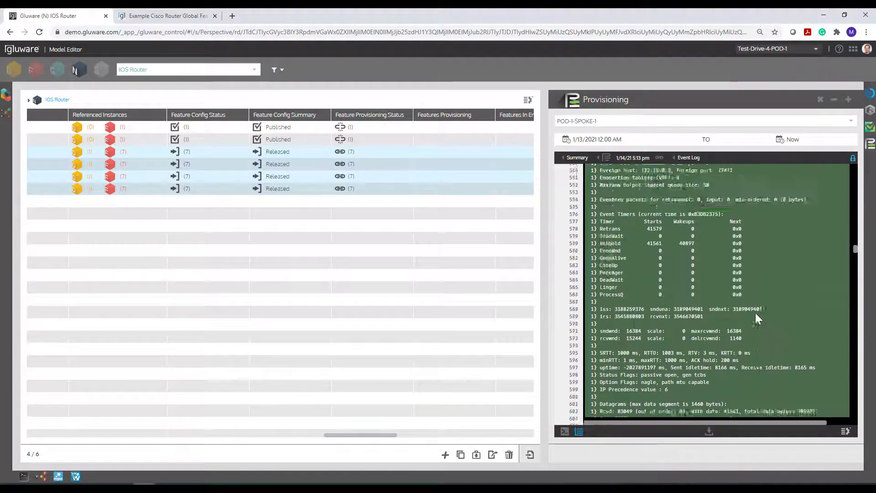
scroll(755, 318, up, 18)
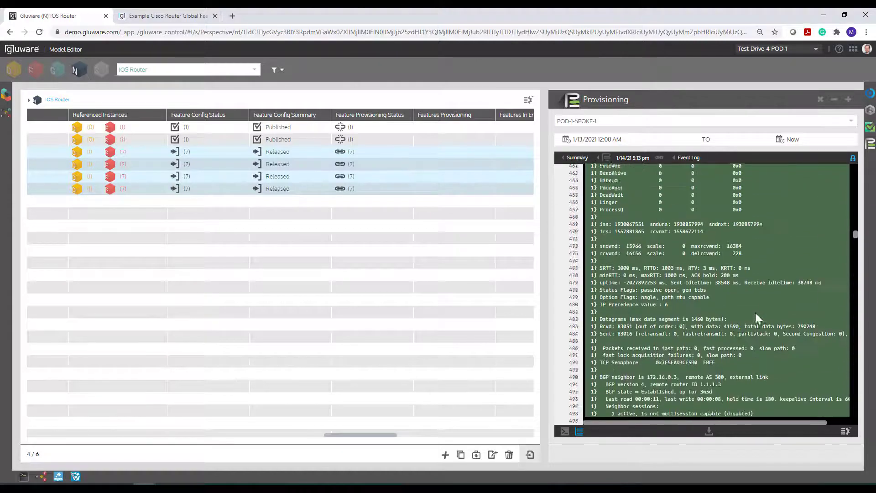
scroll(756, 318, up, 11)
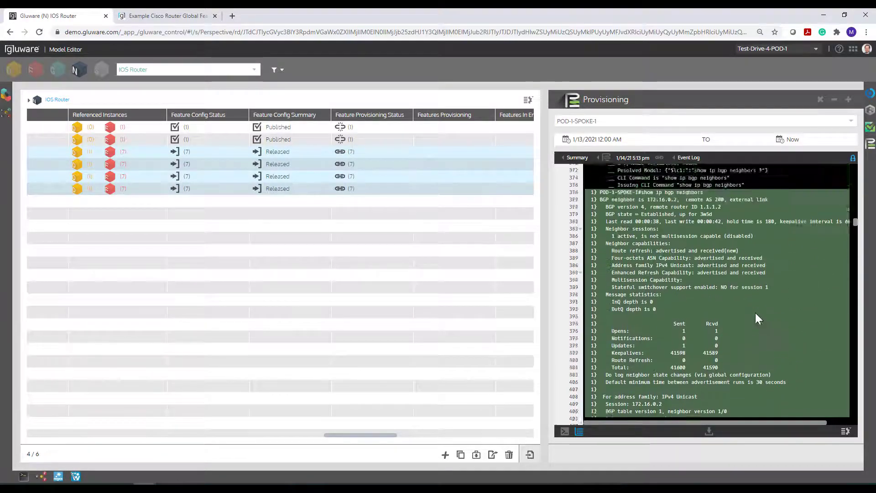
Step: Check which CLI State Item and CLI command the CLI State Pre-Assessment uses in the event log
scroll(755, 318, down, 2)
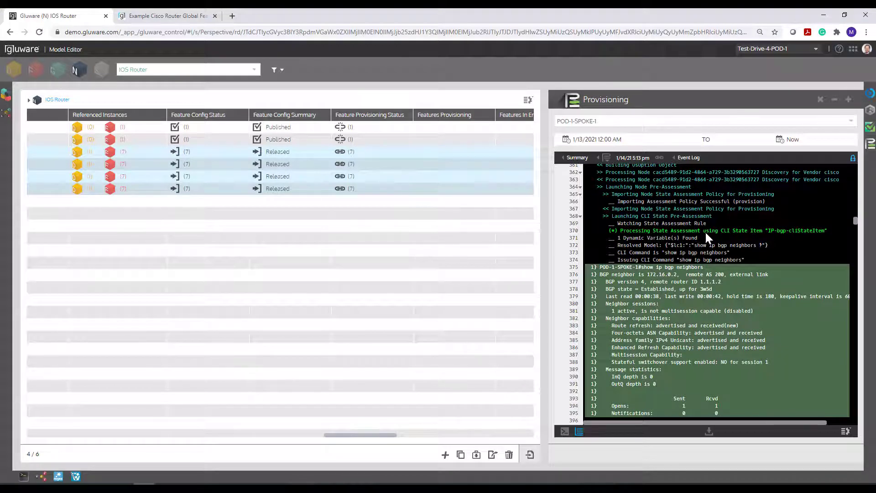
drag(705, 231, 795, 228)
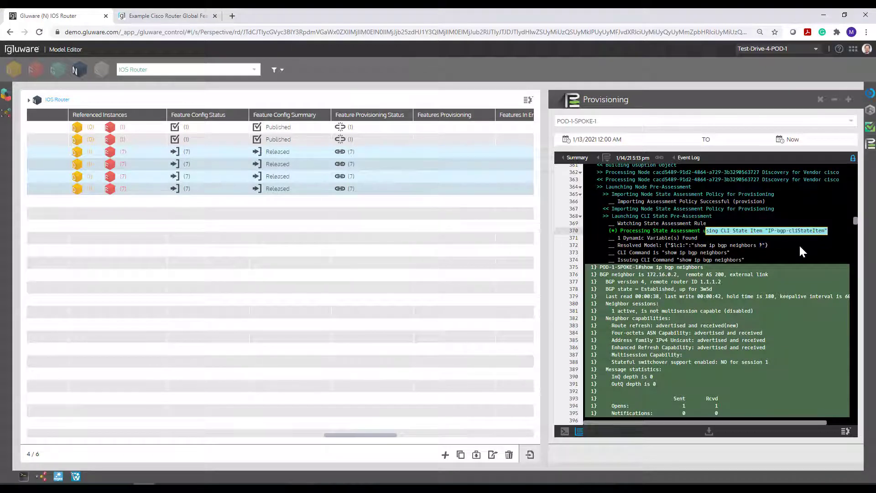
drag(679, 260, 741, 261)
scroll(681, 279, down, 10)
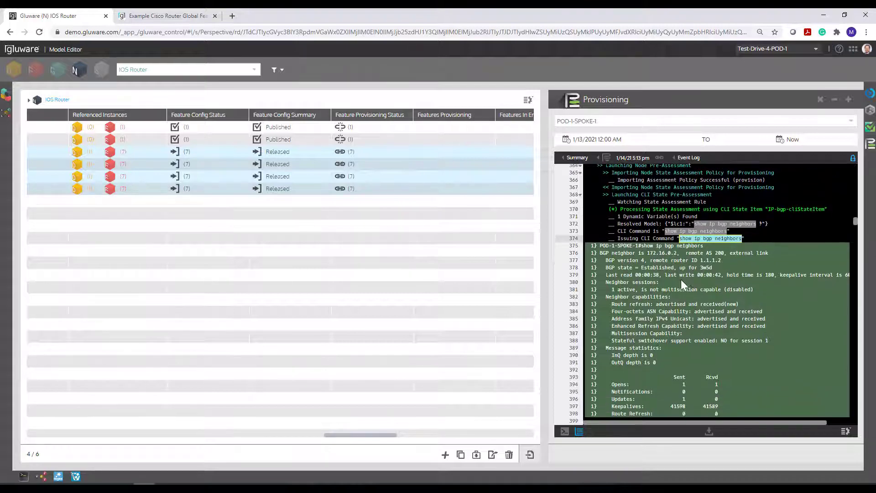
Step: Follow the "show ip bgp neighbors" output in the event log down to the Parsing CLI Outputs section
scroll(678, 289, down, 20)
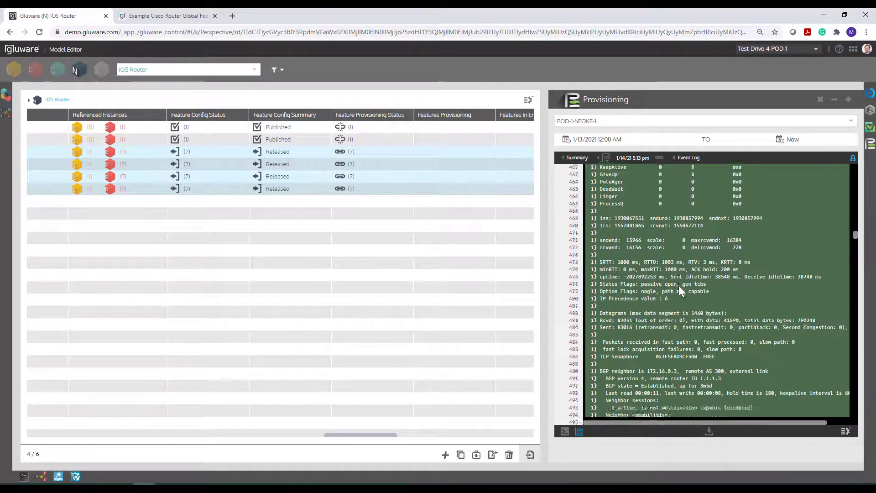
scroll(678, 289, down, 15)
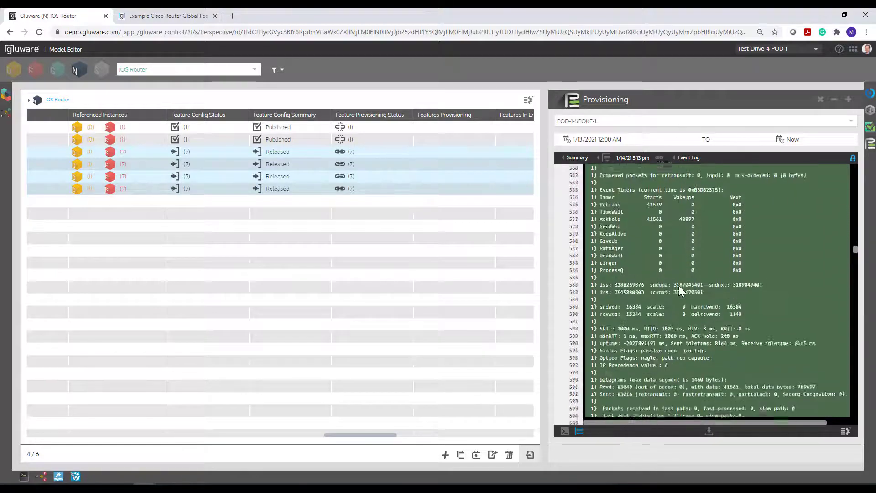
scroll(678, 290, down, 20)
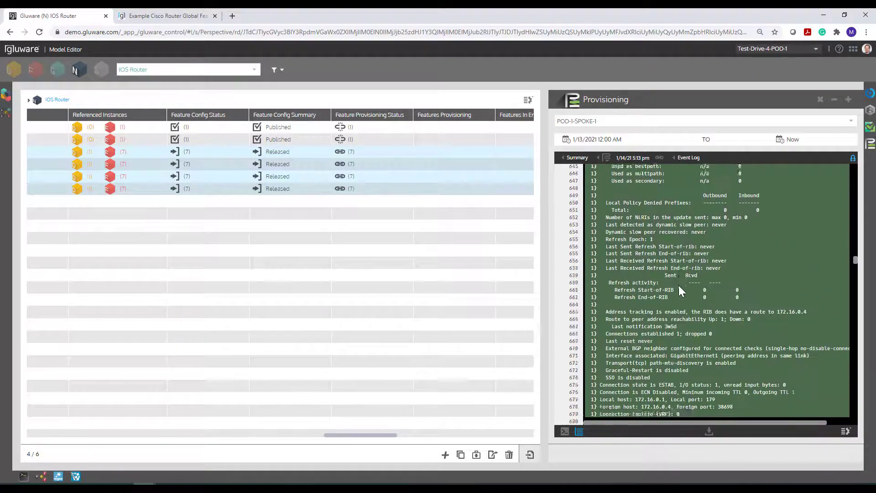
scroll(678, 285, down, 5)
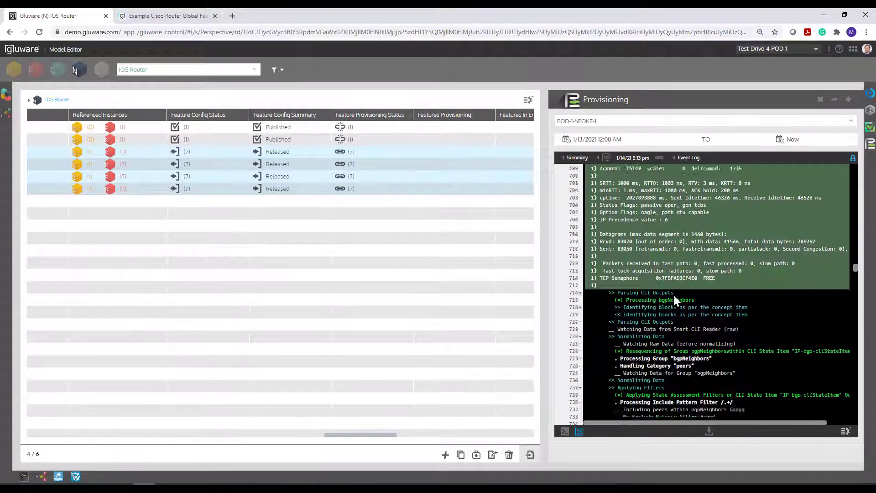
drag(633, 232, 674, 232)
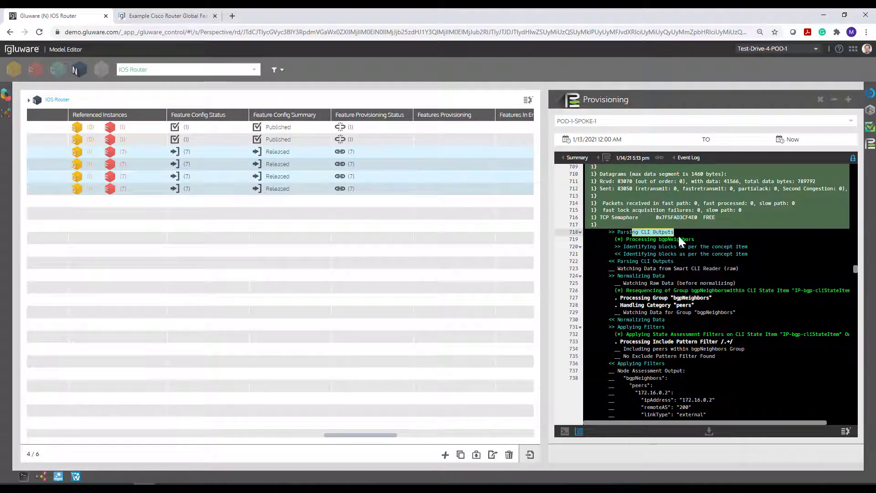
Step: Review the data normalizing and filtering entries, and highlight the Node Assessment Output for the bgpNeighbors peers
scroll(702, 252, down, 3)
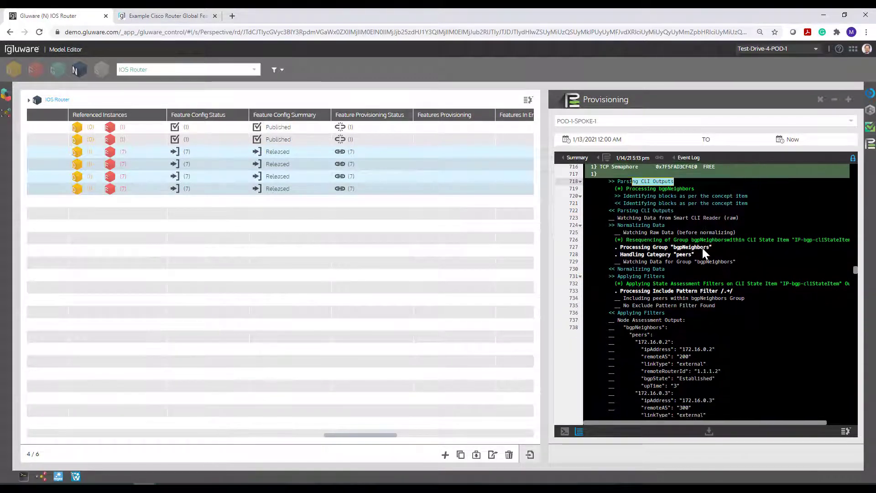
scroll(660, 226, down, 3)
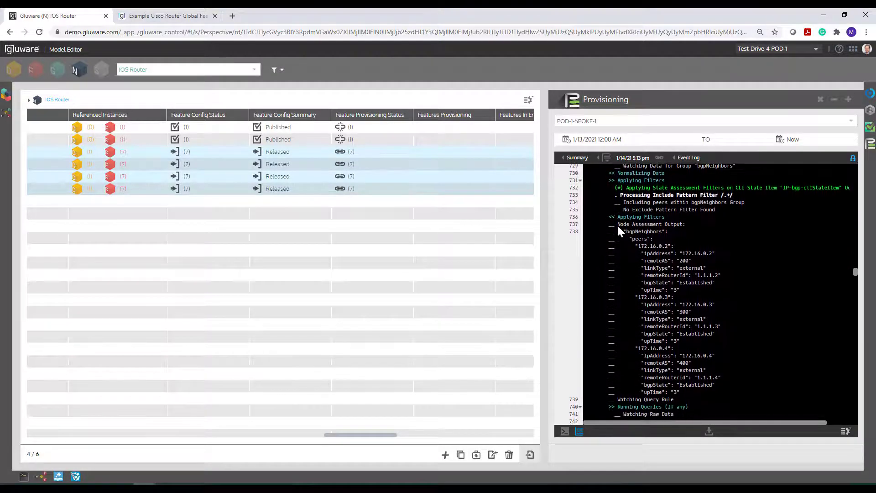
drag(616, 224, 693, 346)
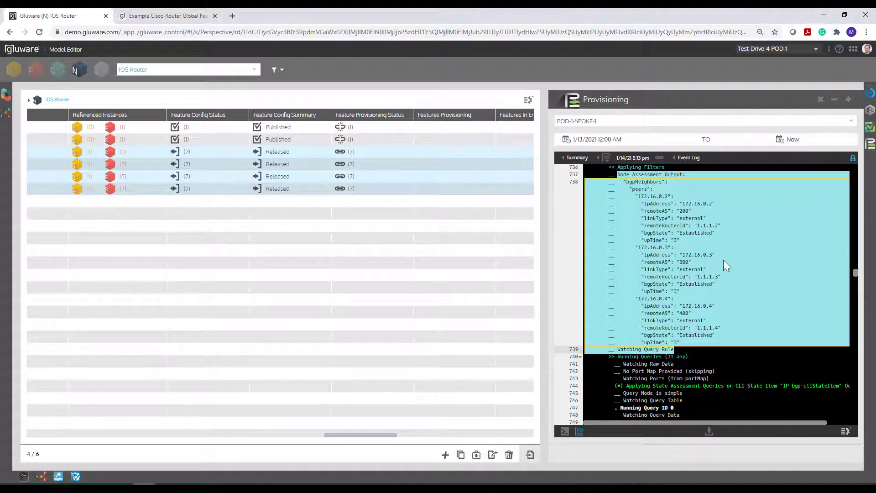
Step: Examine the Running Queries section to see how Query ID 0 checks each peer's bgpState against the expected "Established" value
scroll(724, 261, down, 2)
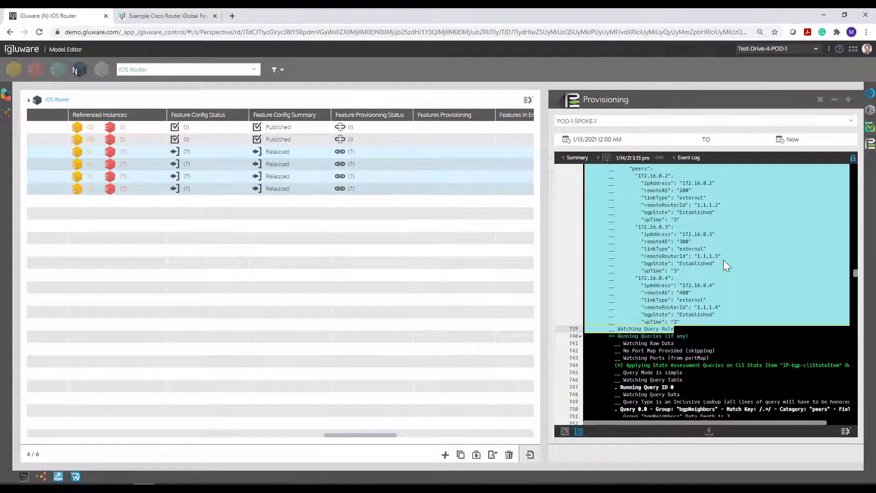
scroll(726, 264, down, 5)
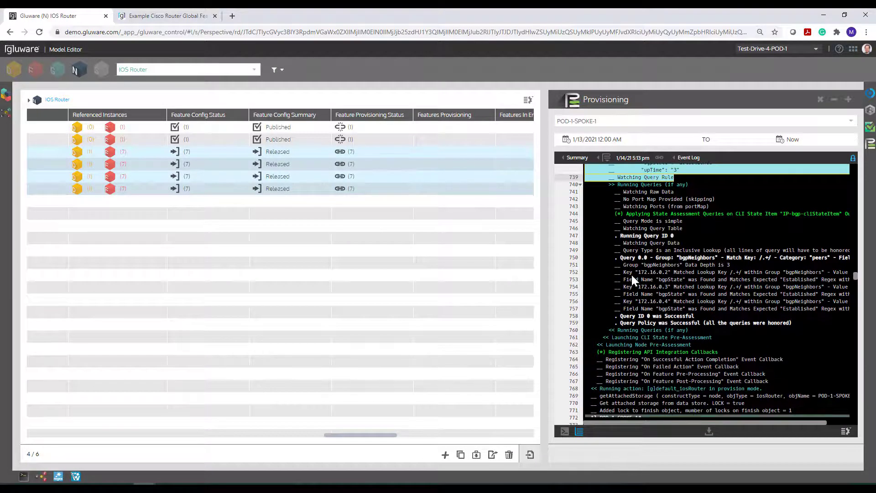
drag(624, 274, 801, 309)
click(783, 277)
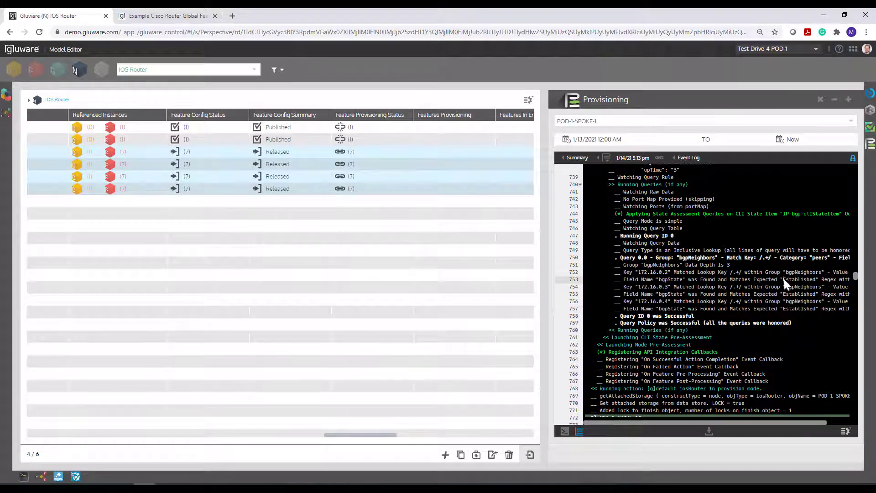
drag(756, 283, 801, 281)
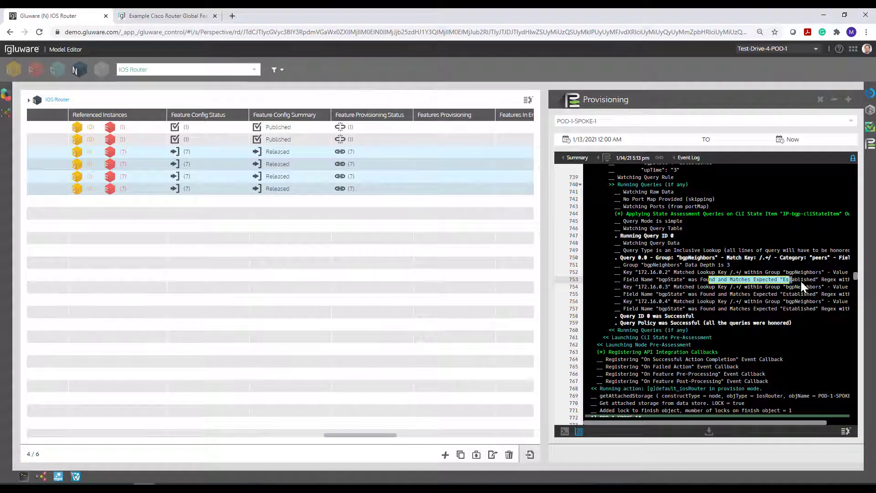
drag(735, 294, 816, 310)
click(792, 314)
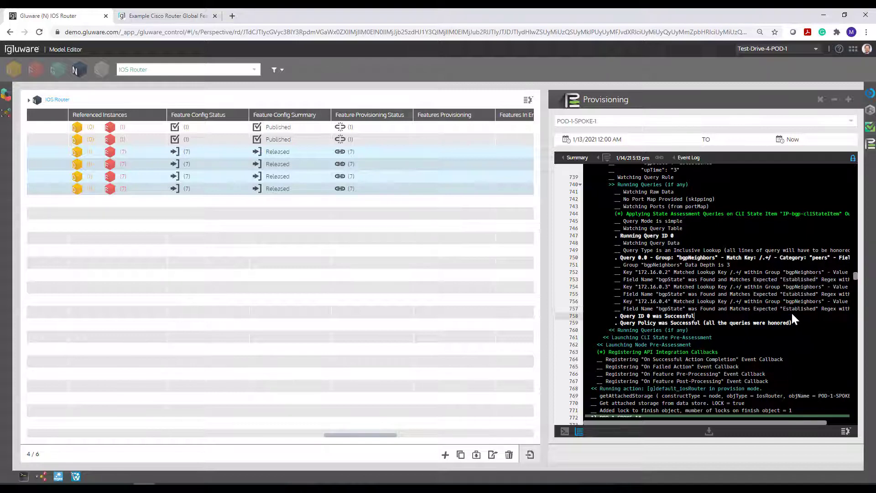